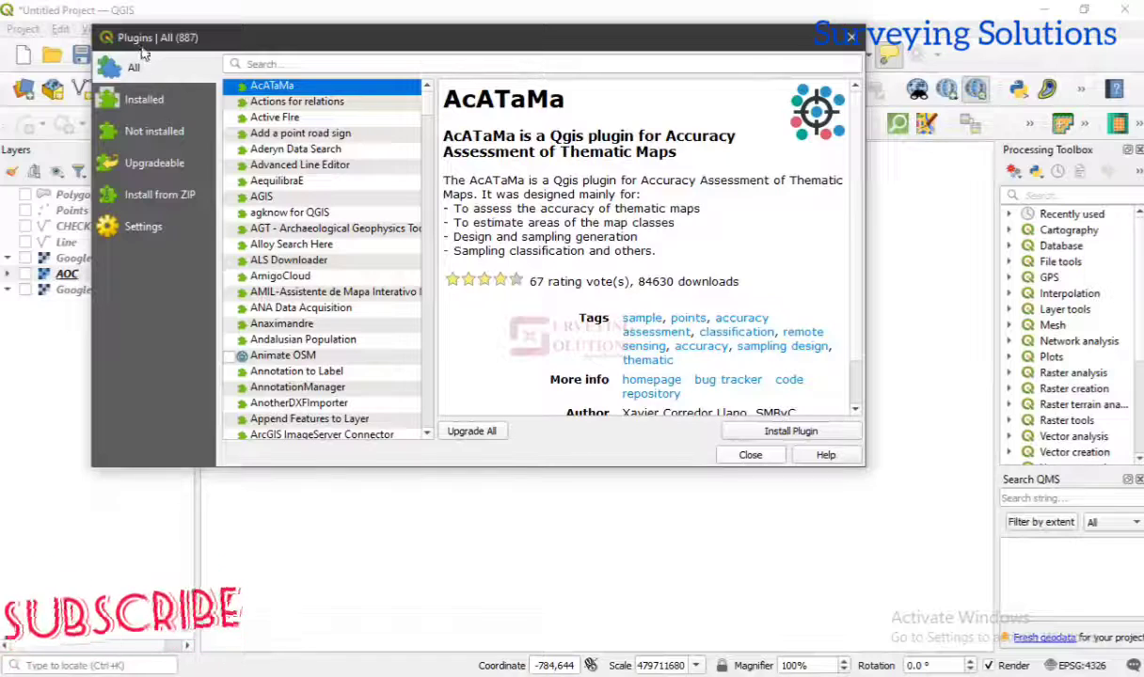
- Deactivate the Cadastral Divisions plugin among the installed plugins
left_click(153, 100)
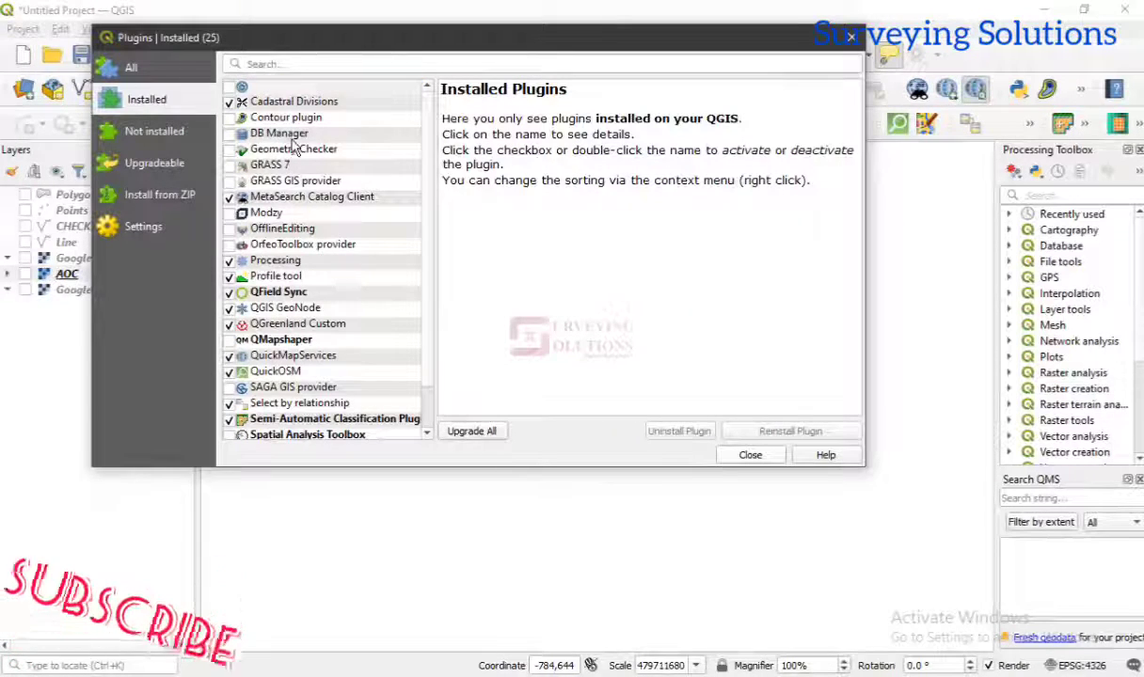
scroll(292, 141, "down", 1)
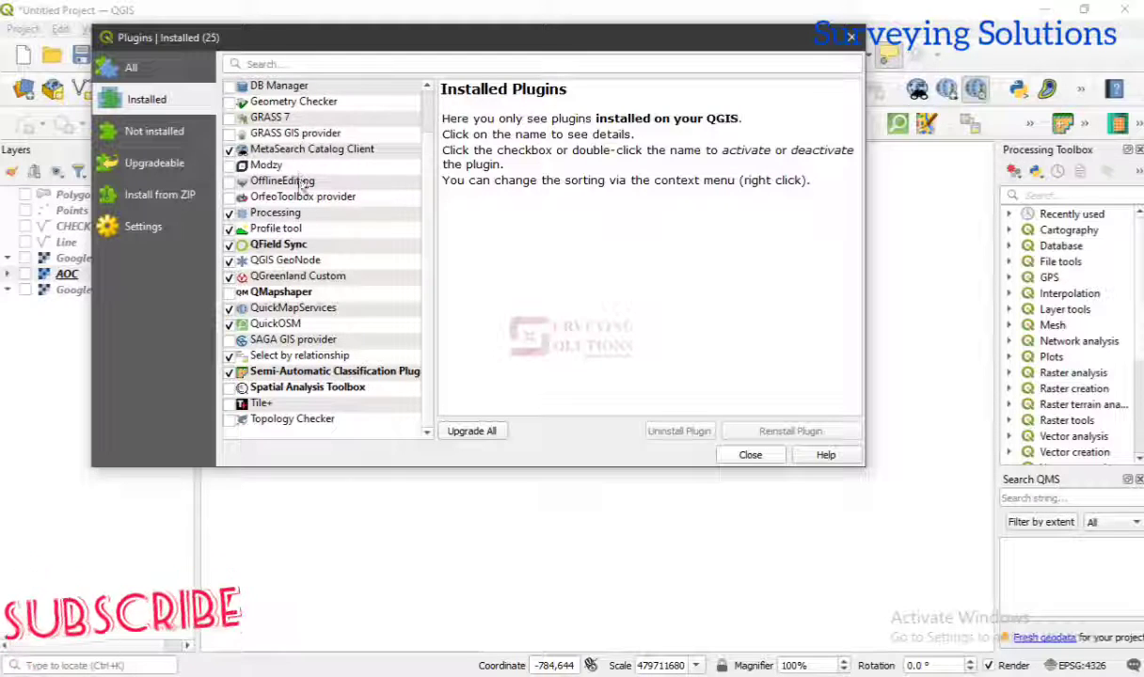
scroll(301, 188, "up", 1)
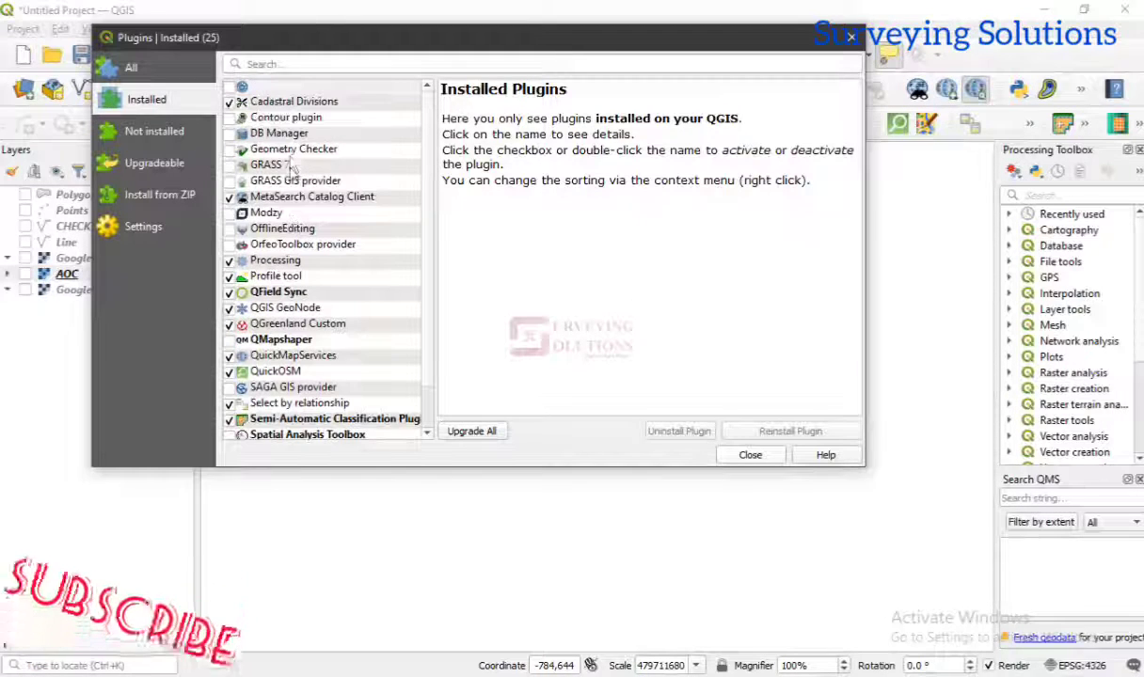
left_click(276, 104)
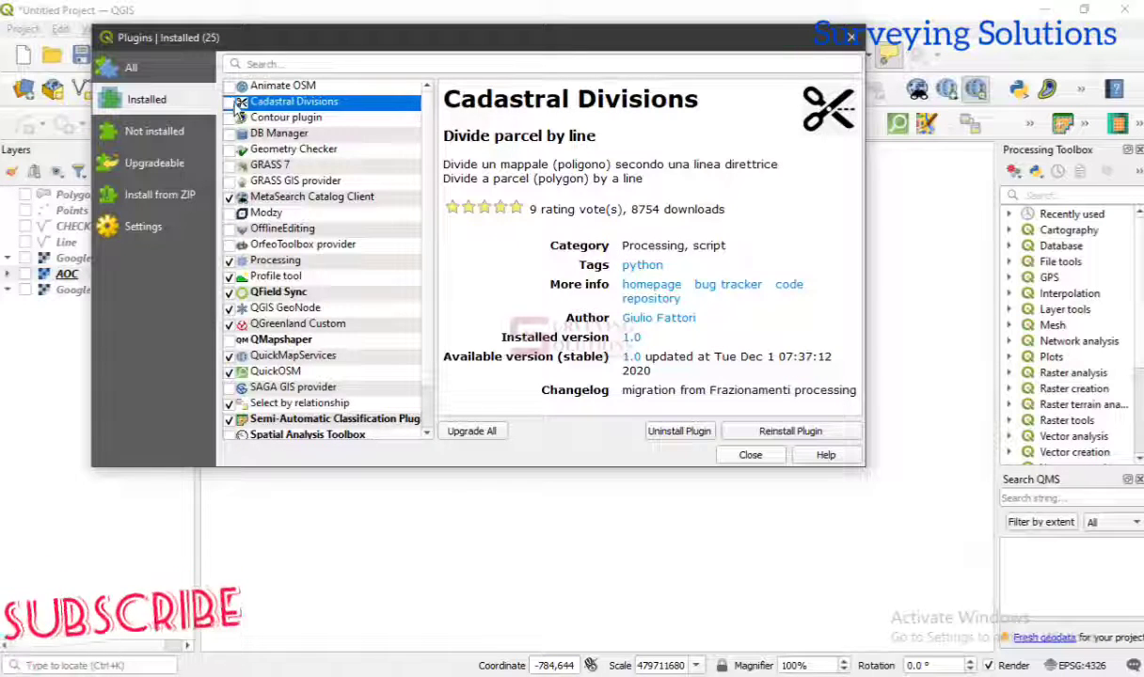
left_click(231, 101)
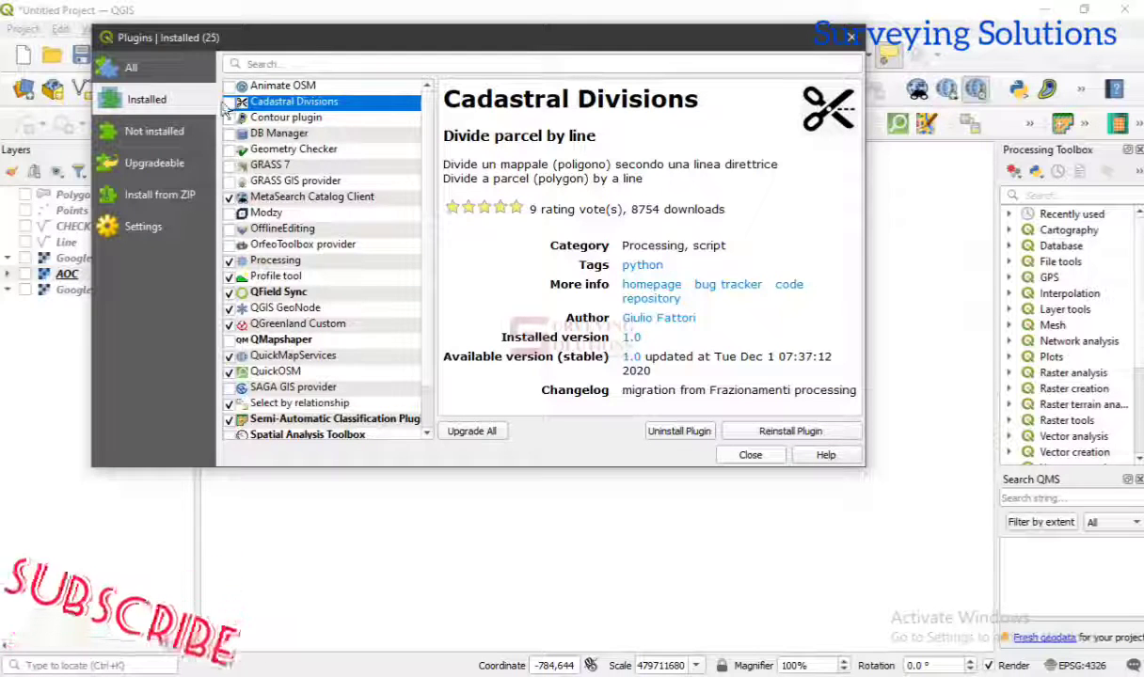
- Search the plugins that are not installed for "data" and look through the matching plugins
left_click(161, 137)
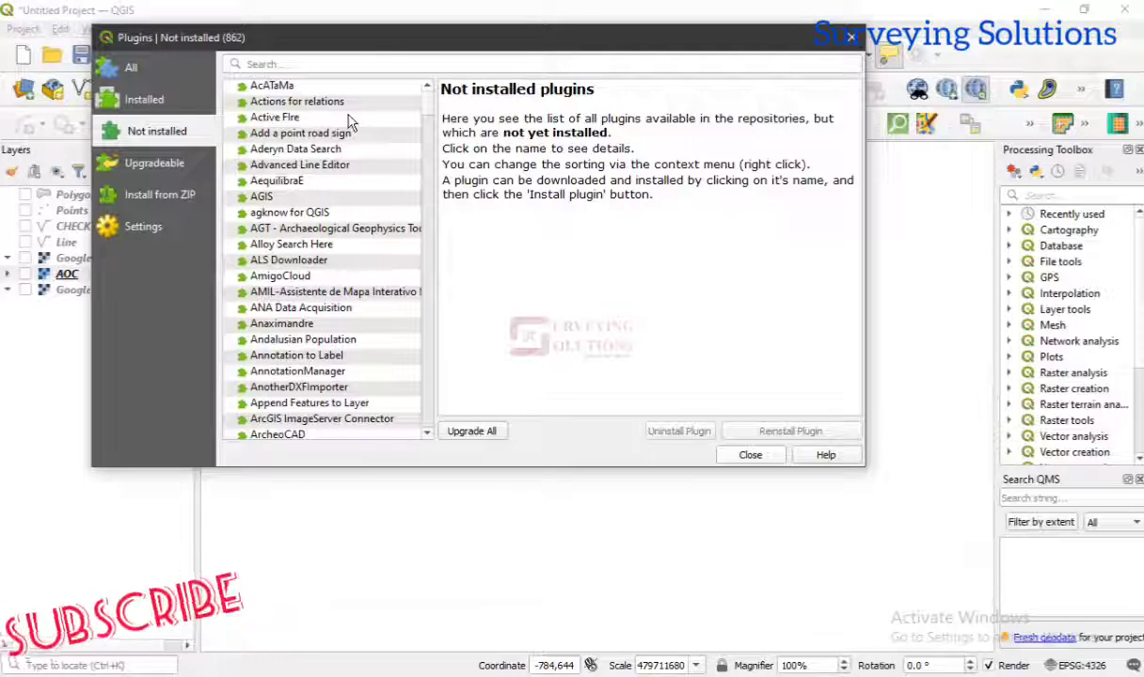
scroll(348, 122, "down", 5)
scroll(348, 122, "down", 20)
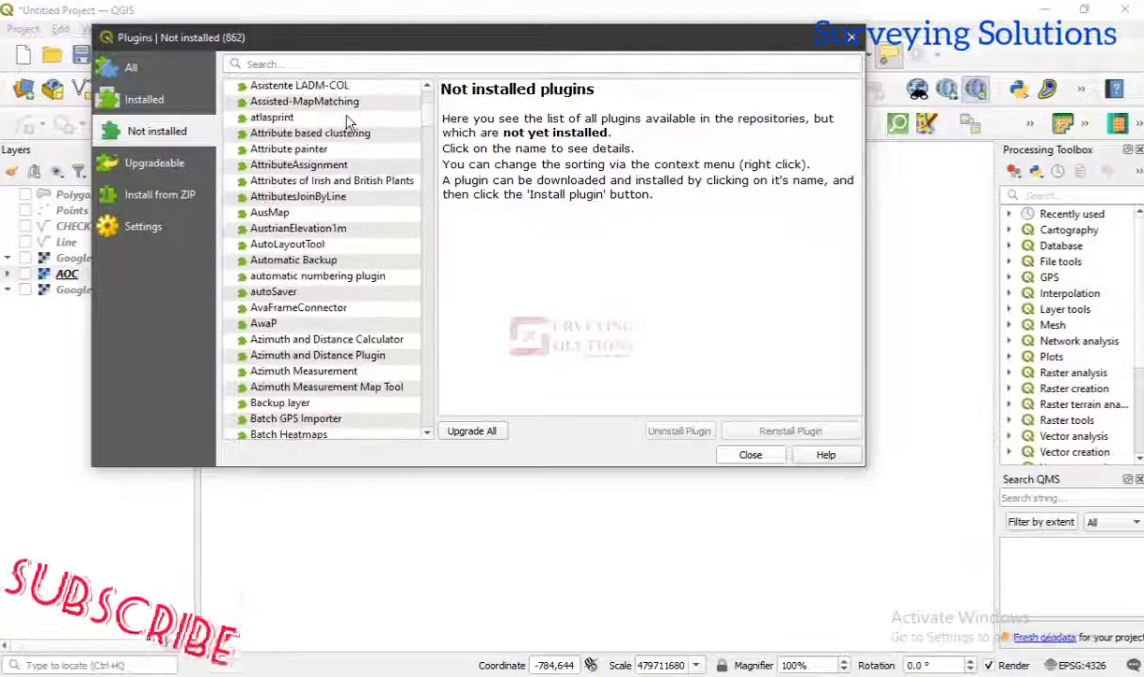
scroll(348, 122, "down", 15)
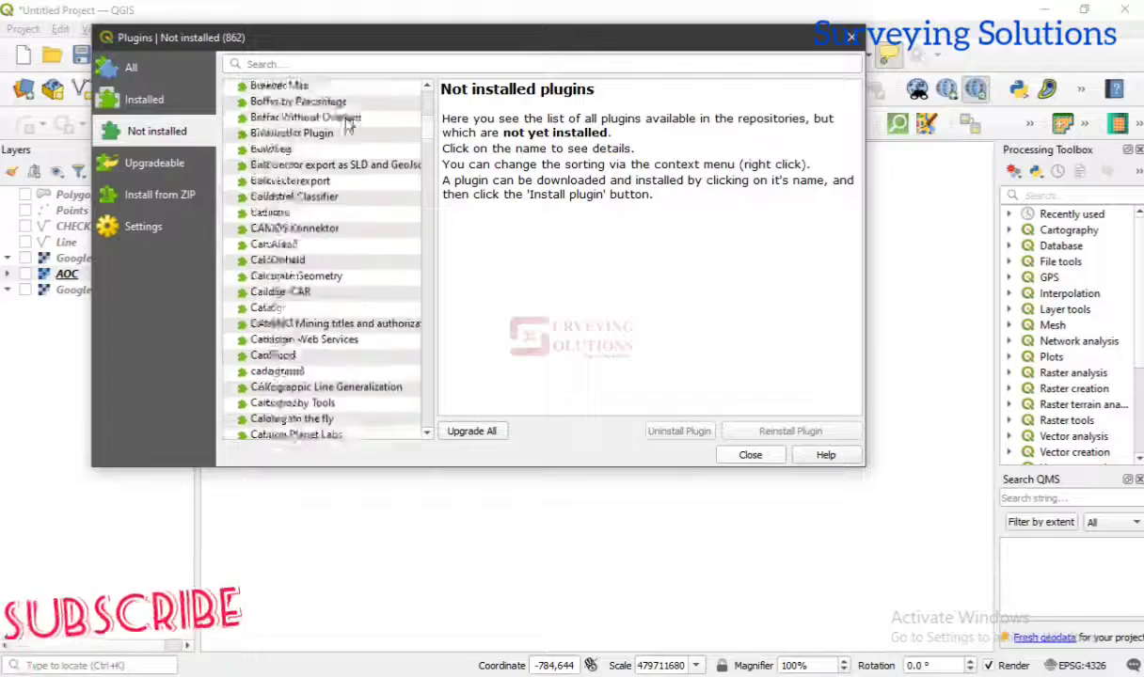
scroll(348, 130, "down", 8)
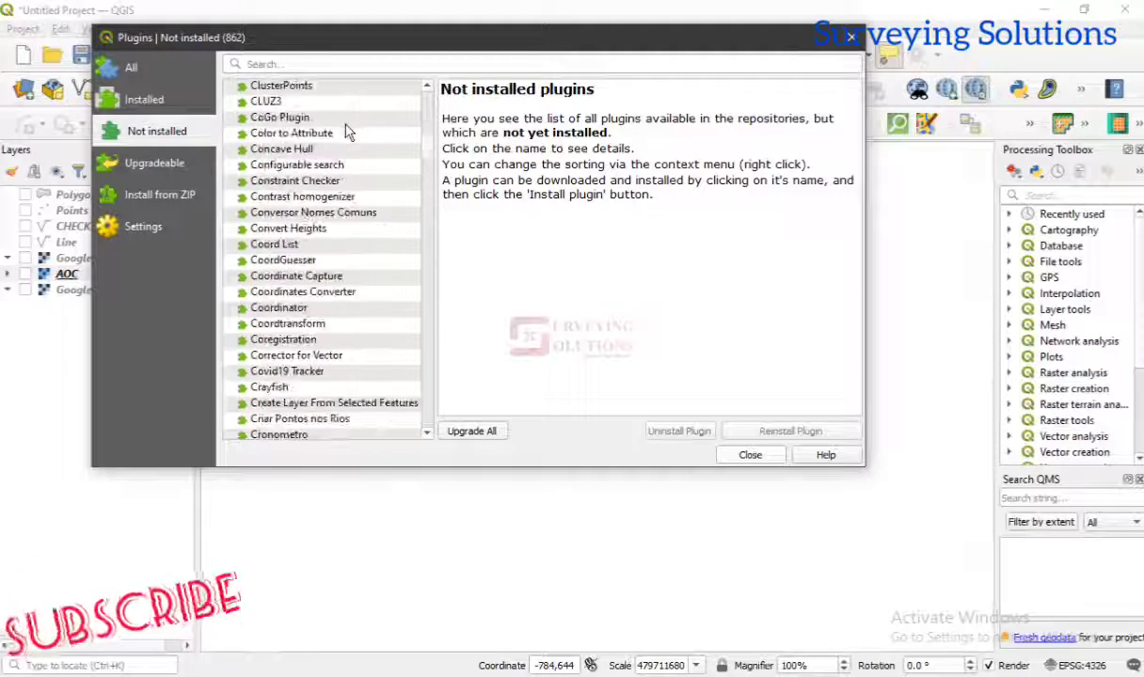
left_click(316, 67)
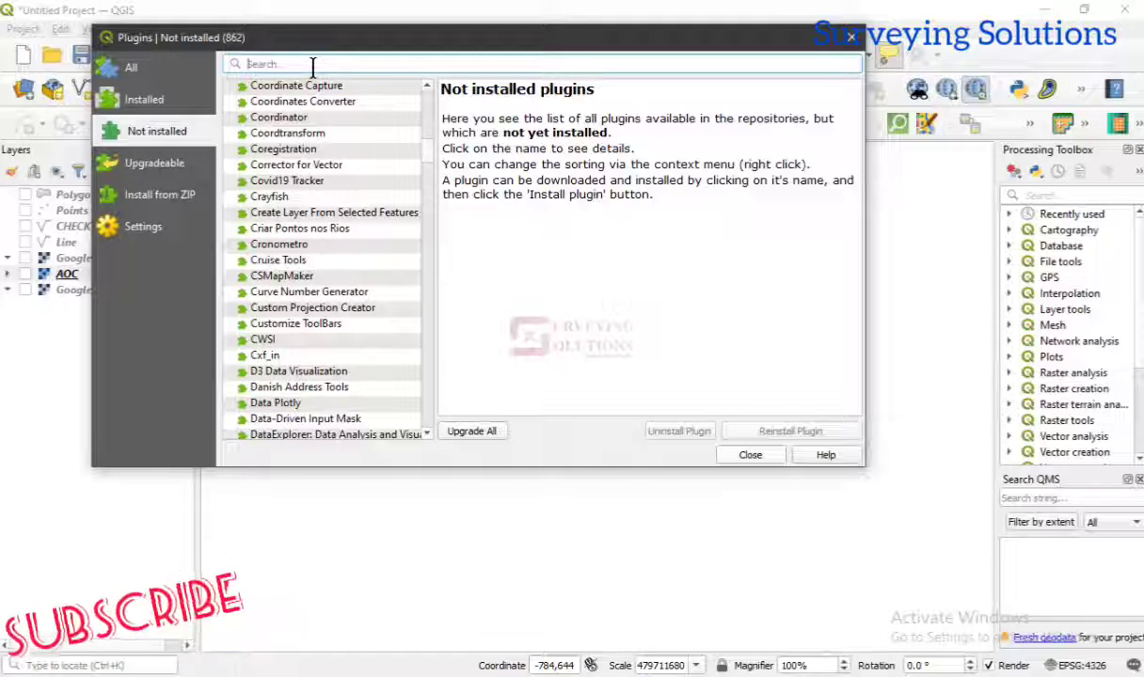
type("da")
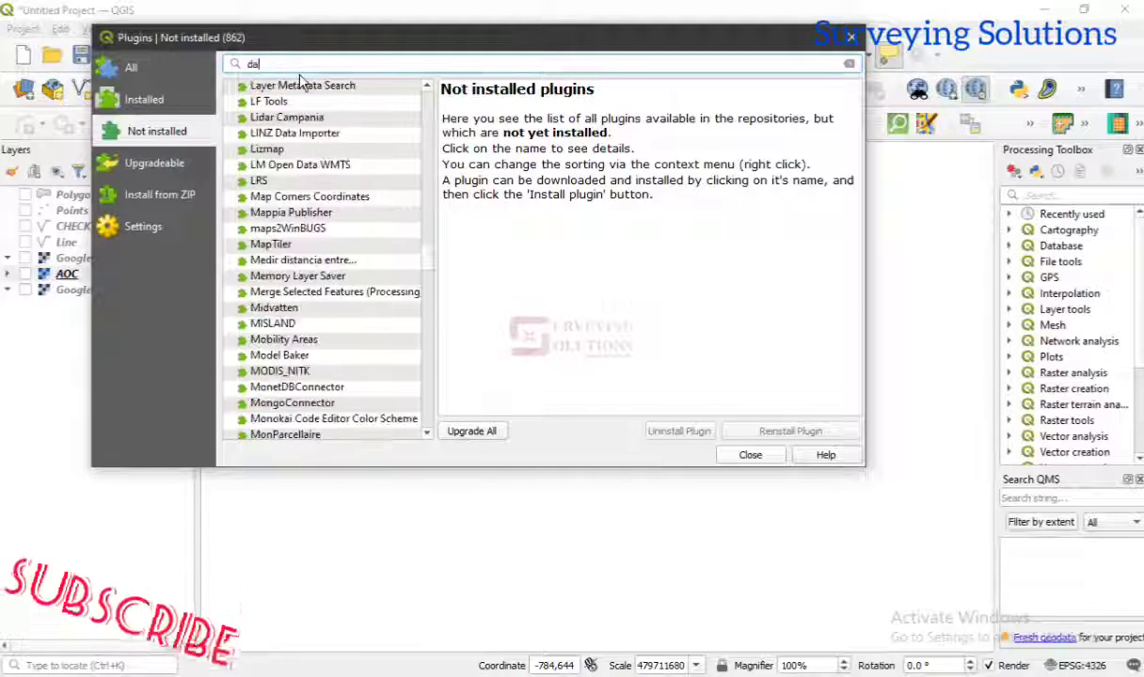
type("nd")
key("BackSpace")
key("BackSpace")
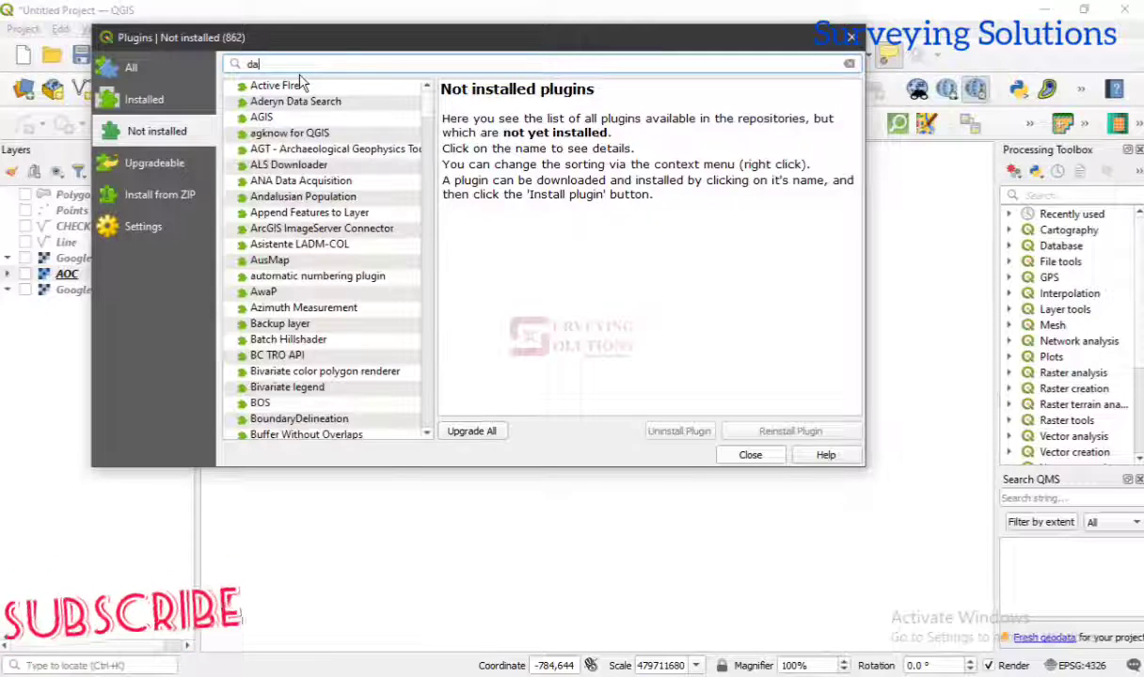
type("ta")
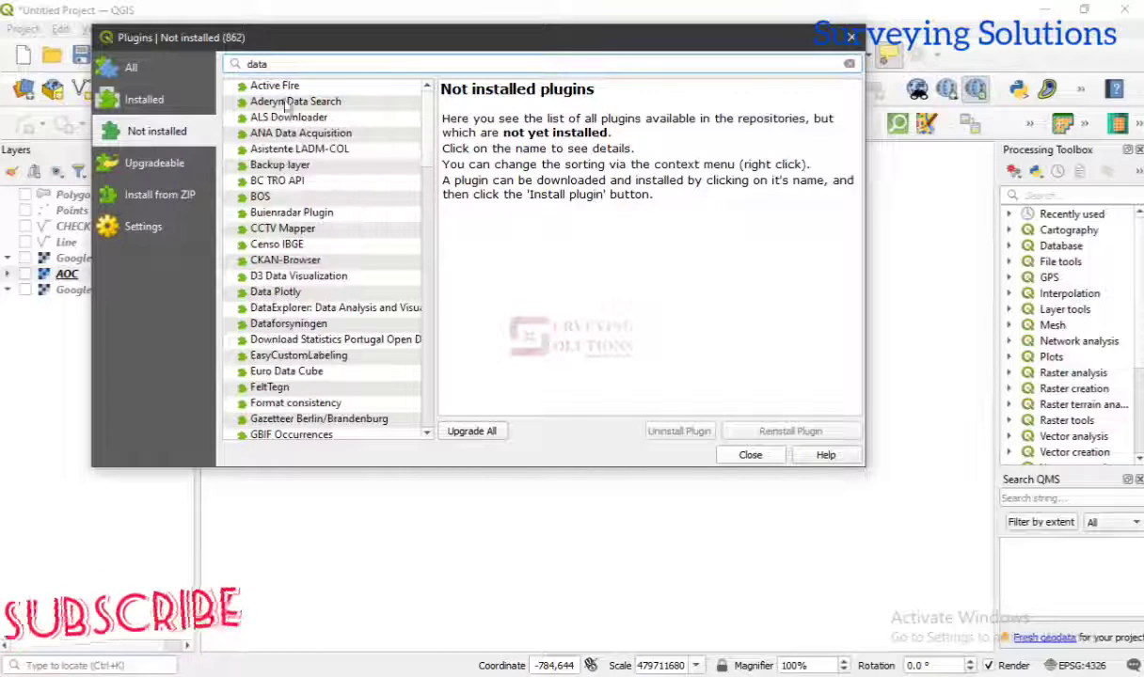
scroll(298, 141, "down", 5)
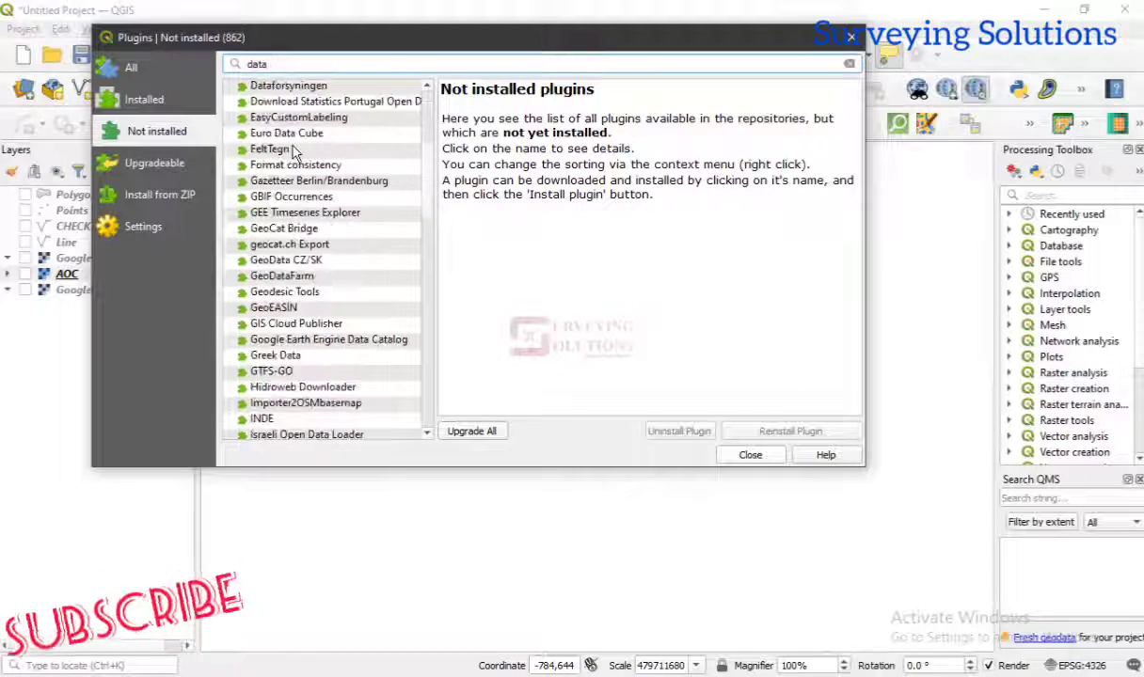
scroll(295, 150, "up", 5)
scroll(296, 153, "down", 4)
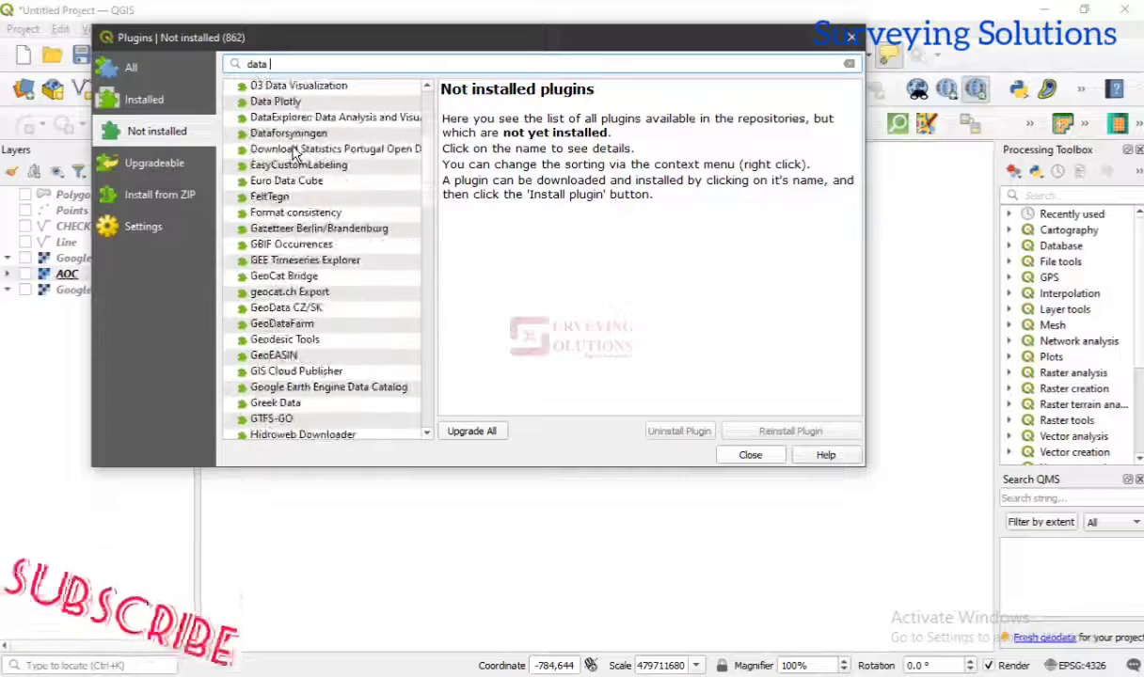
- Clear the search term and browse the full list of plugins that are not installed
key("BackSpace")
key("BackSpace")
key("BackSpace")
key("BackSpace")
key("BackSpace")
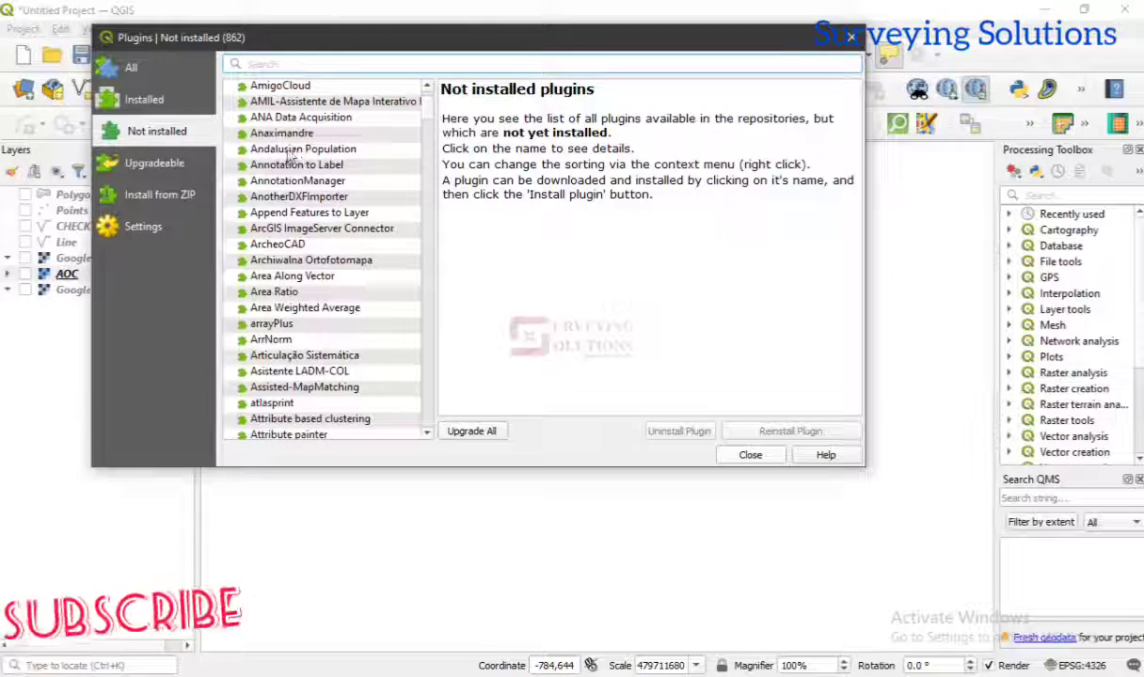
scroll(292, 160, "down", 9)
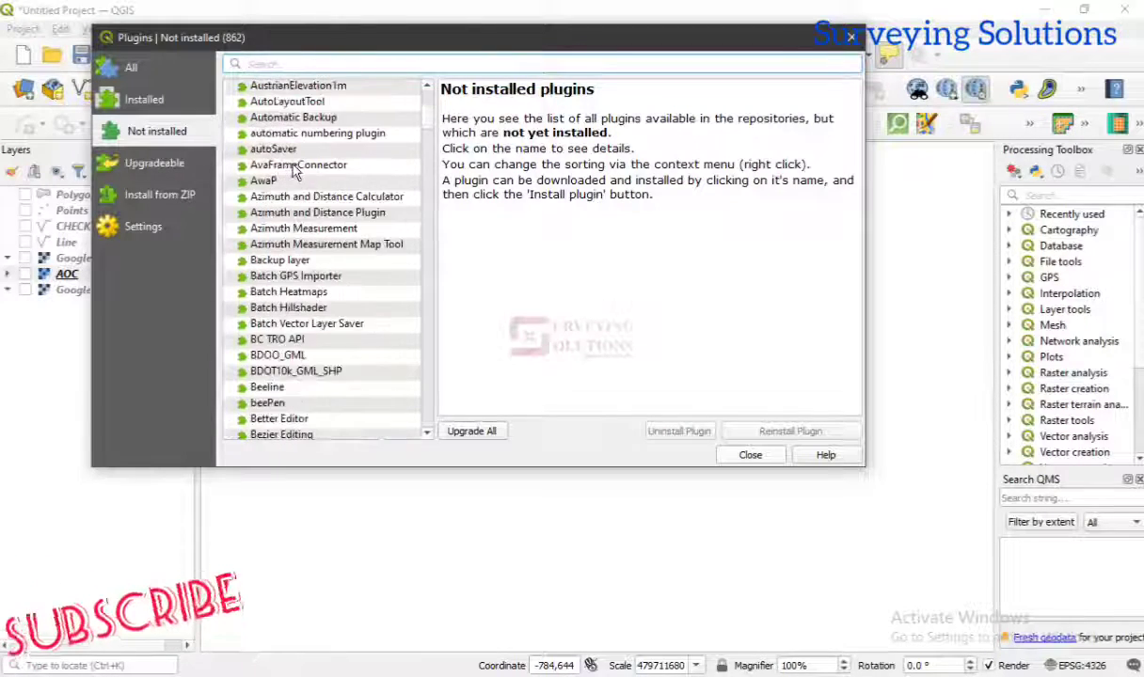
scroll(295, 168, "down", 12)
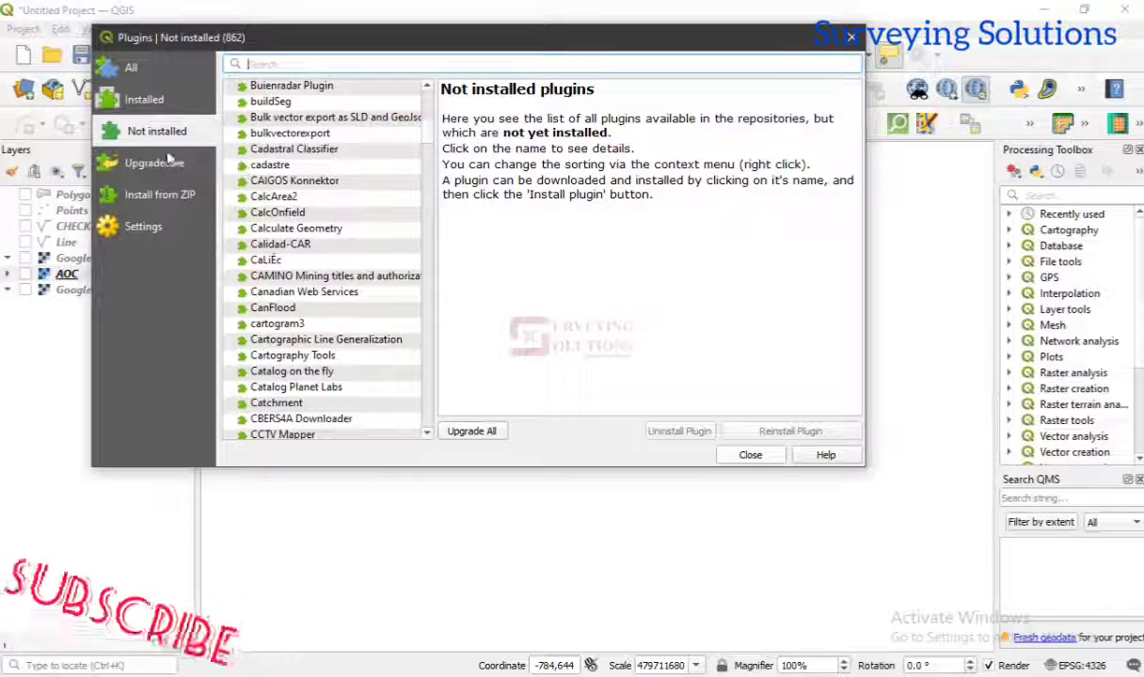
- Deactivate the installed QField Sync plugin, and reactivate it from the list of upgradeable plugins
left_click(162, 162)
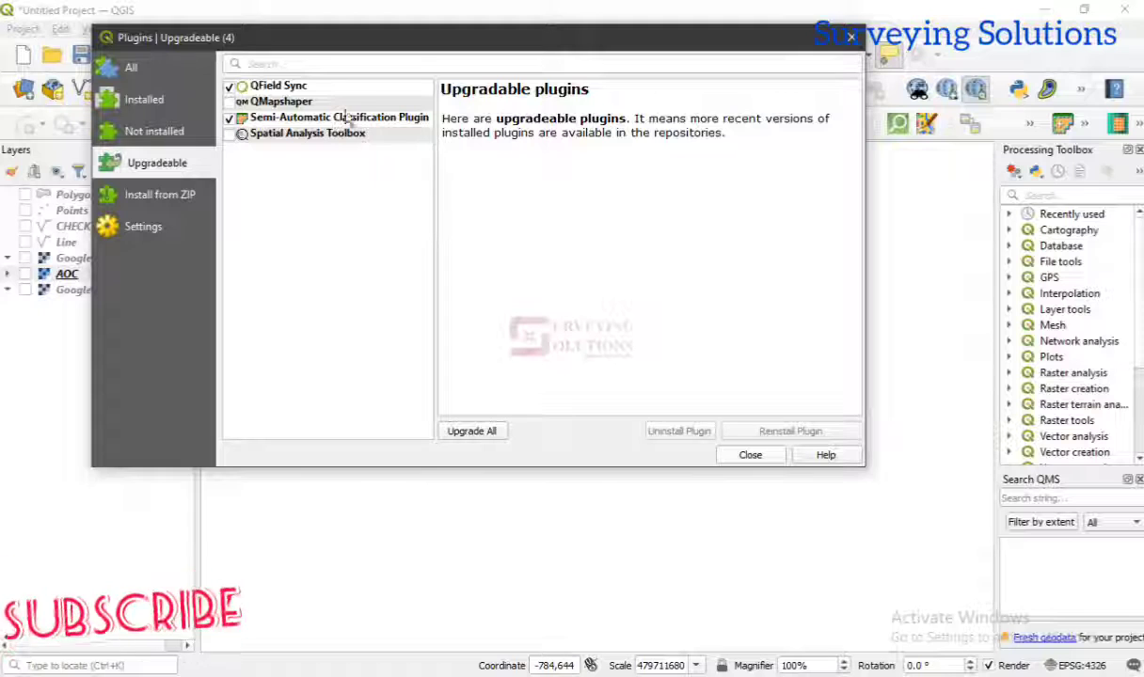
left_click(145, 98)
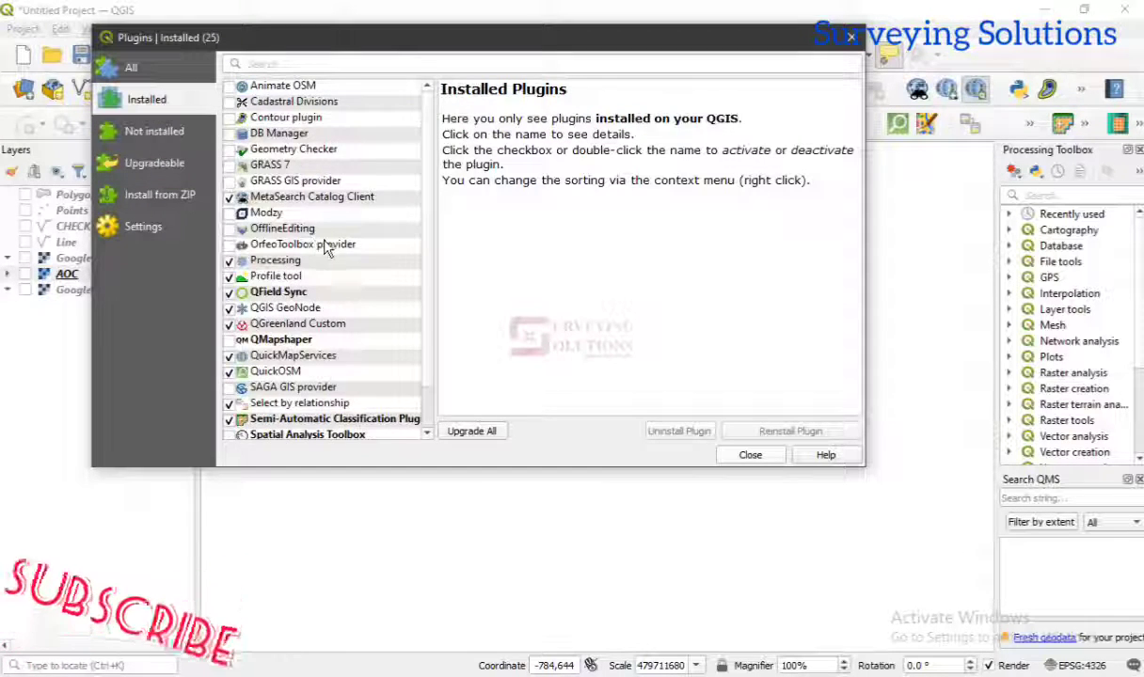
scroll(315, 247, "down", 1)
left_click(311, 246)
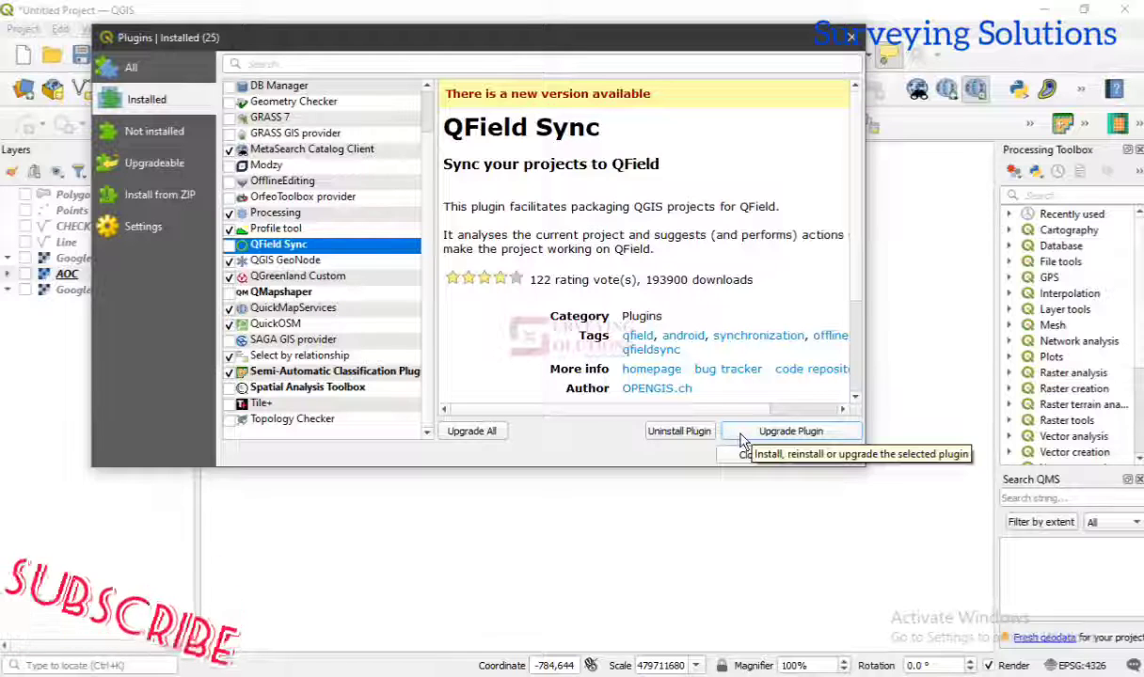
left_click(144, 165)
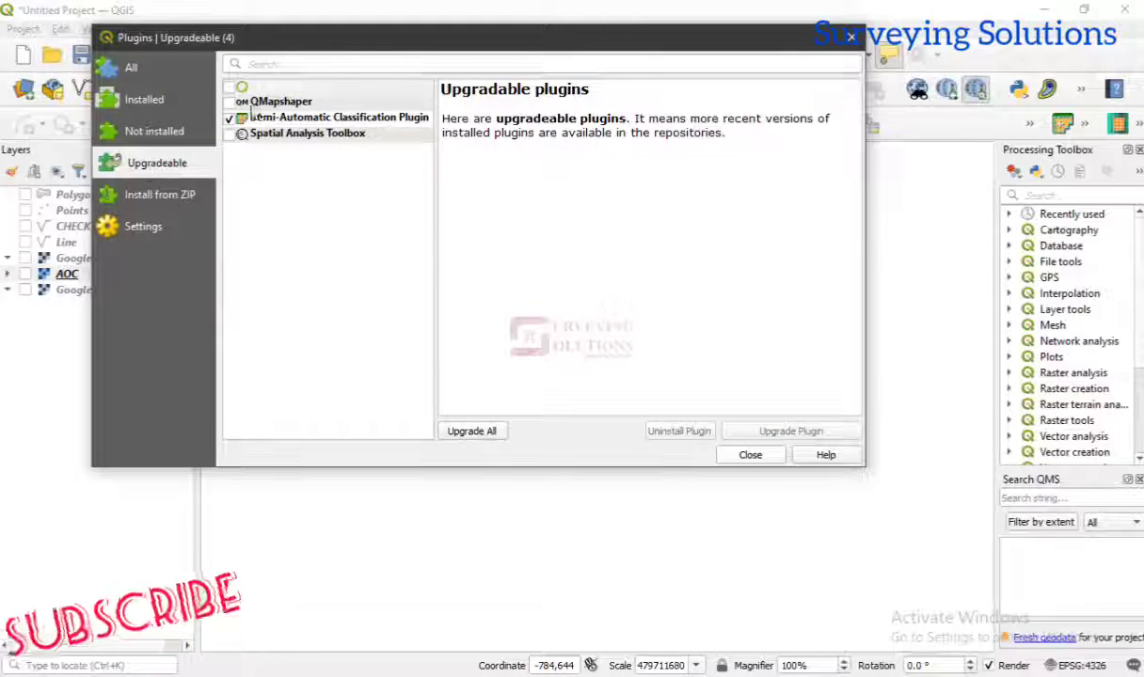
left_click(268, 86)
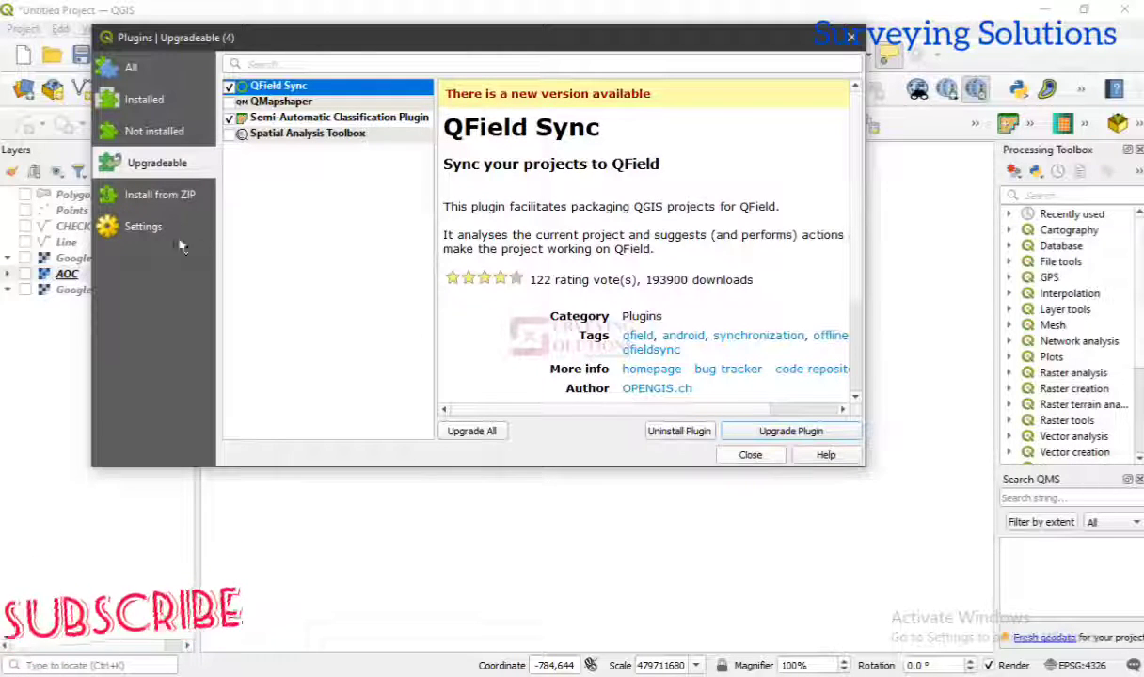
- Reload the plugin repository and view the available frequencies for checking plugin updates on startup
left_click(142, 229)
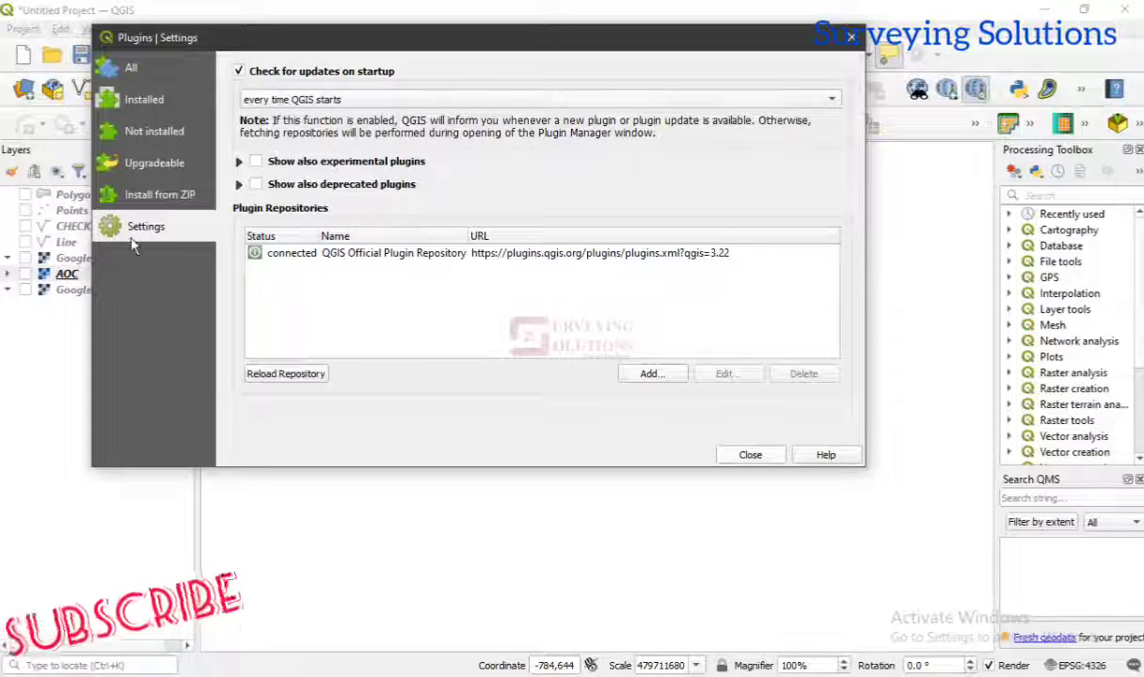
left_click(286, 373)
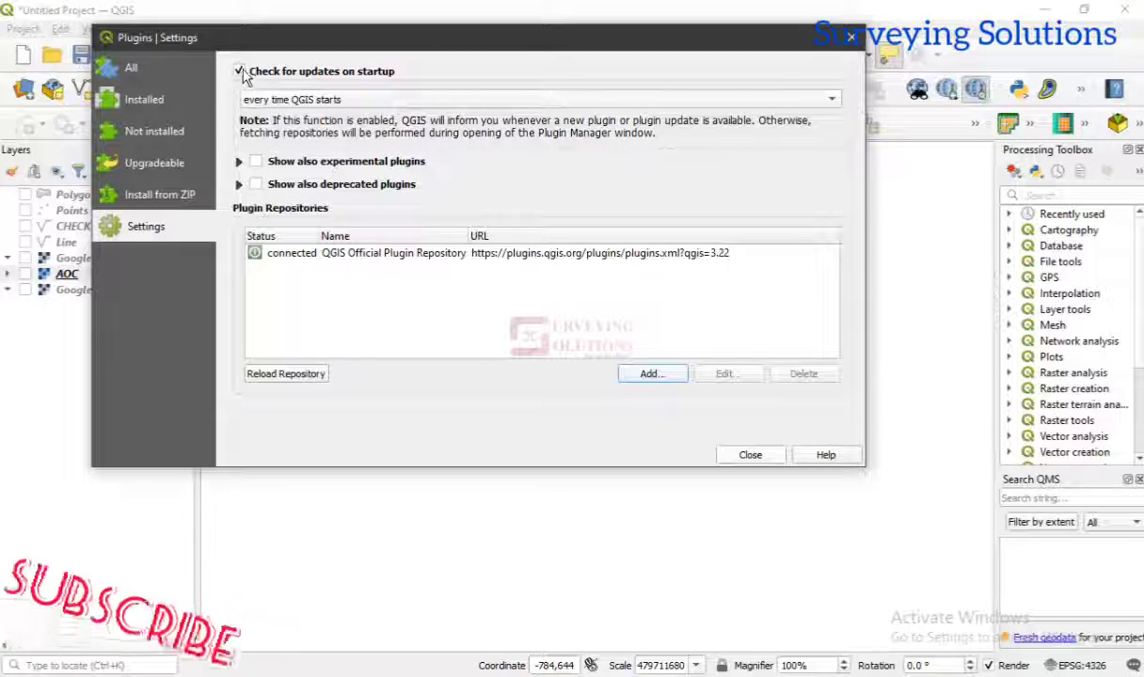
left_click(364, 102)
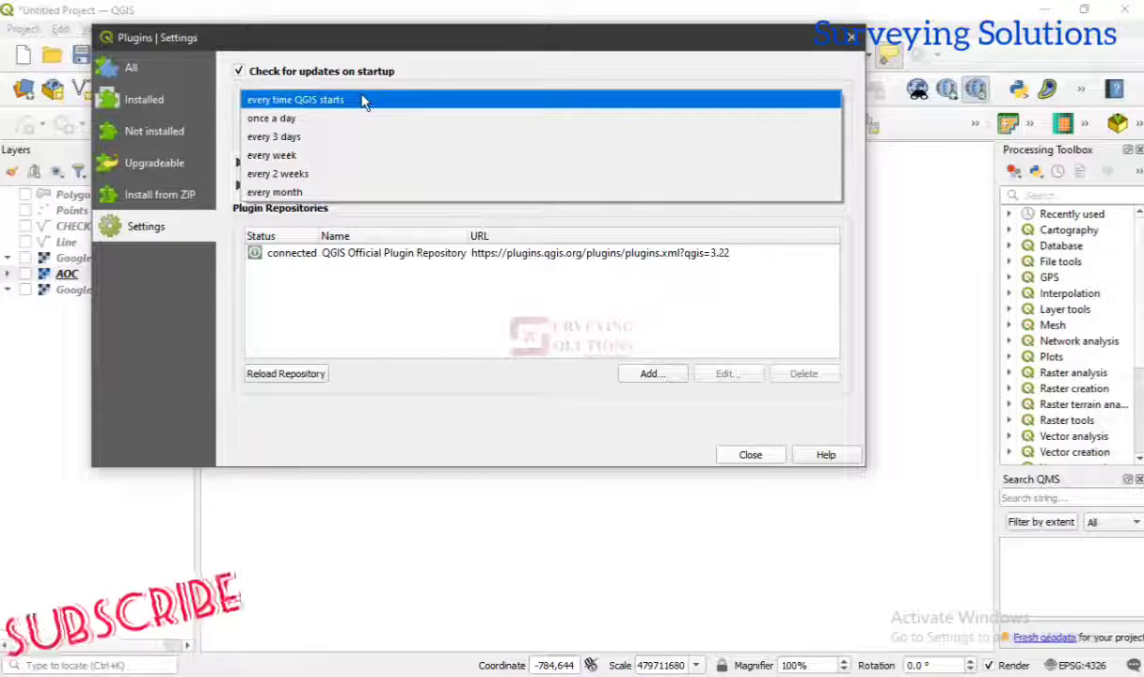
left_click(398, 63)
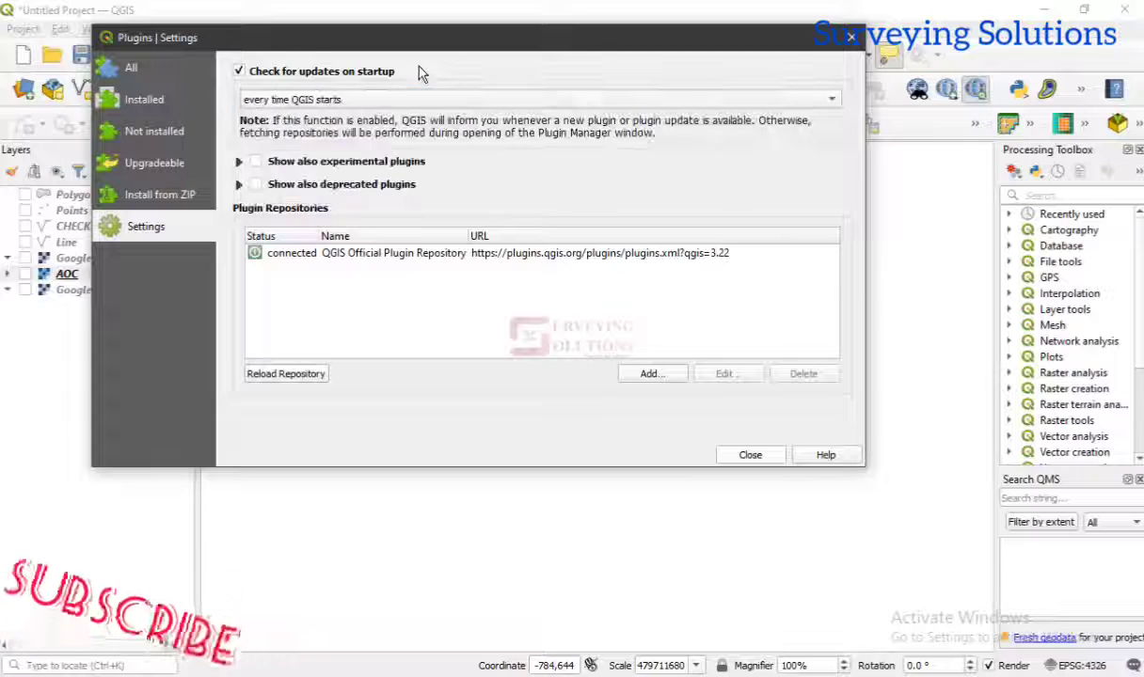
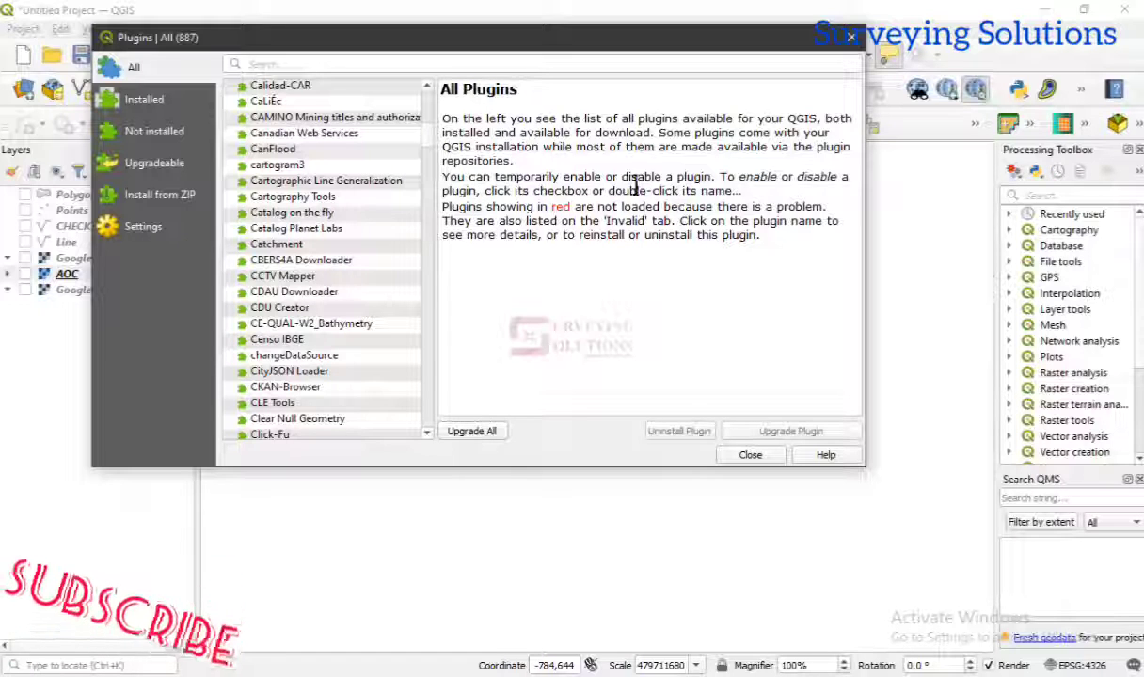
- Examine the installed plugins and browse the complete list of plugins available for the program
left_click(150, 100)
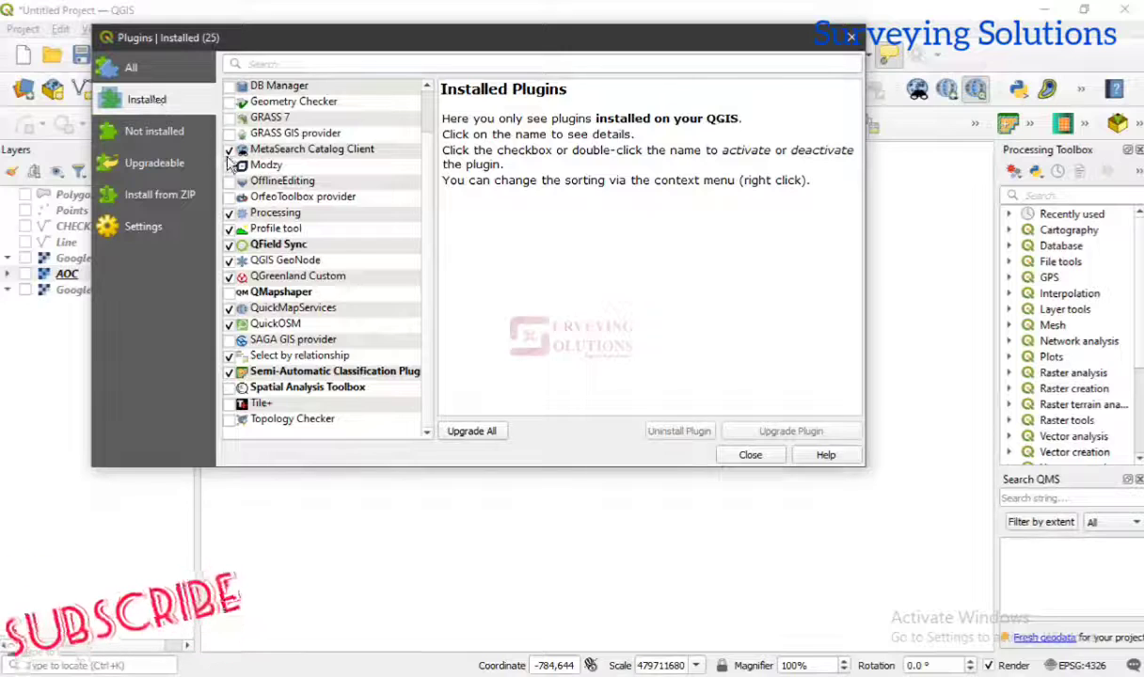
left_click(150, 66)
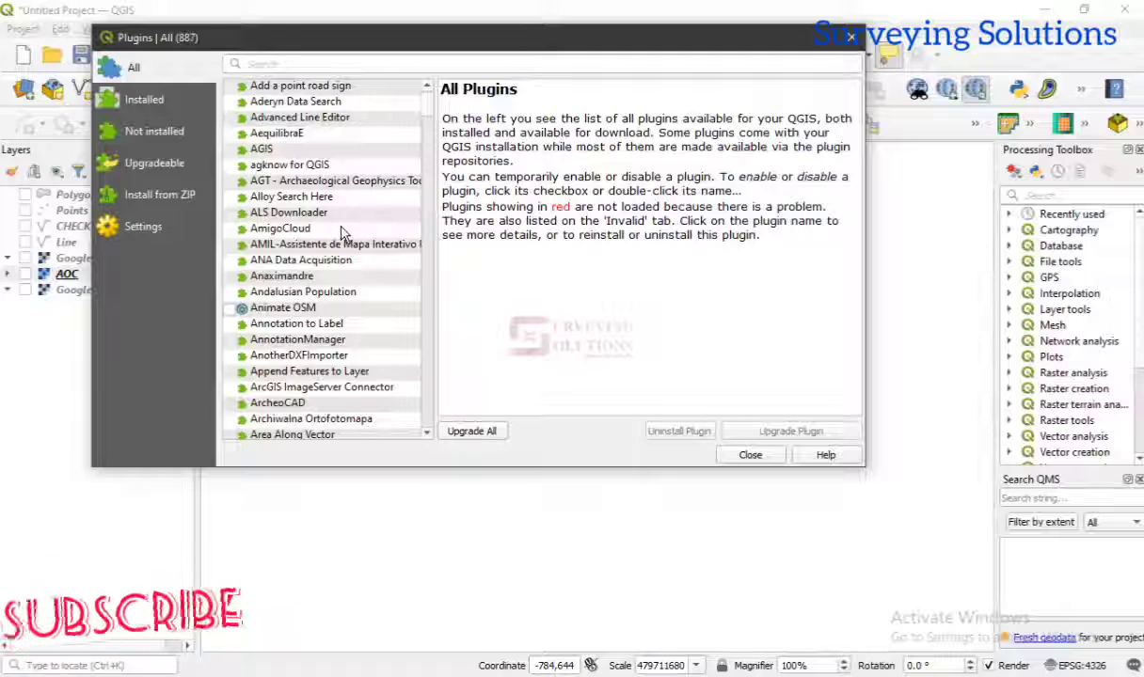
scroll(329, 223, "down", 8)
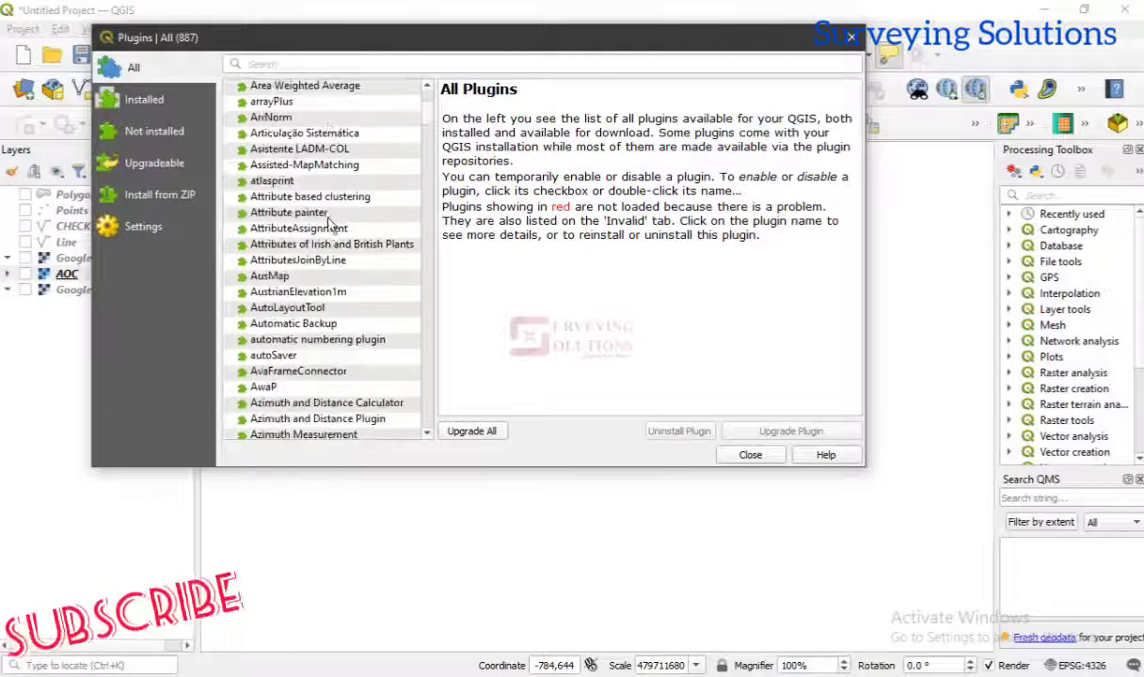
scroll(330, 224, "down", 10)
scroll(331, 224, "up", 4)
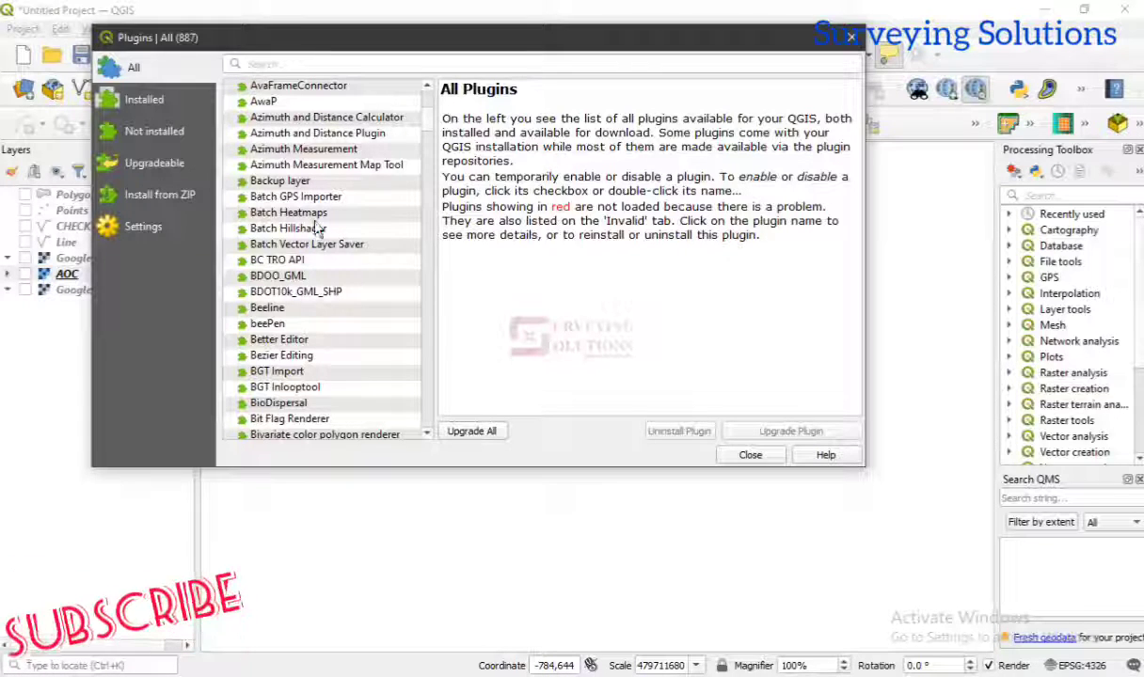
scroll(311, 225, "up", 4)
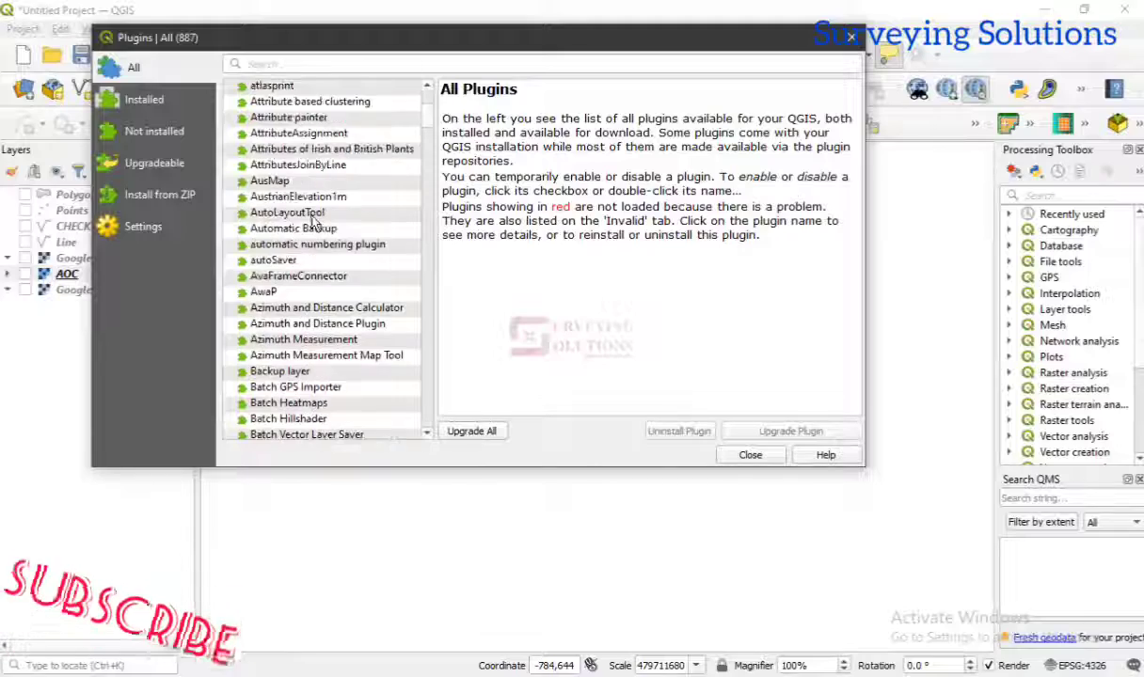
scroll(312, 226, "down", 12)
scroll(311, 226, "down", 18)
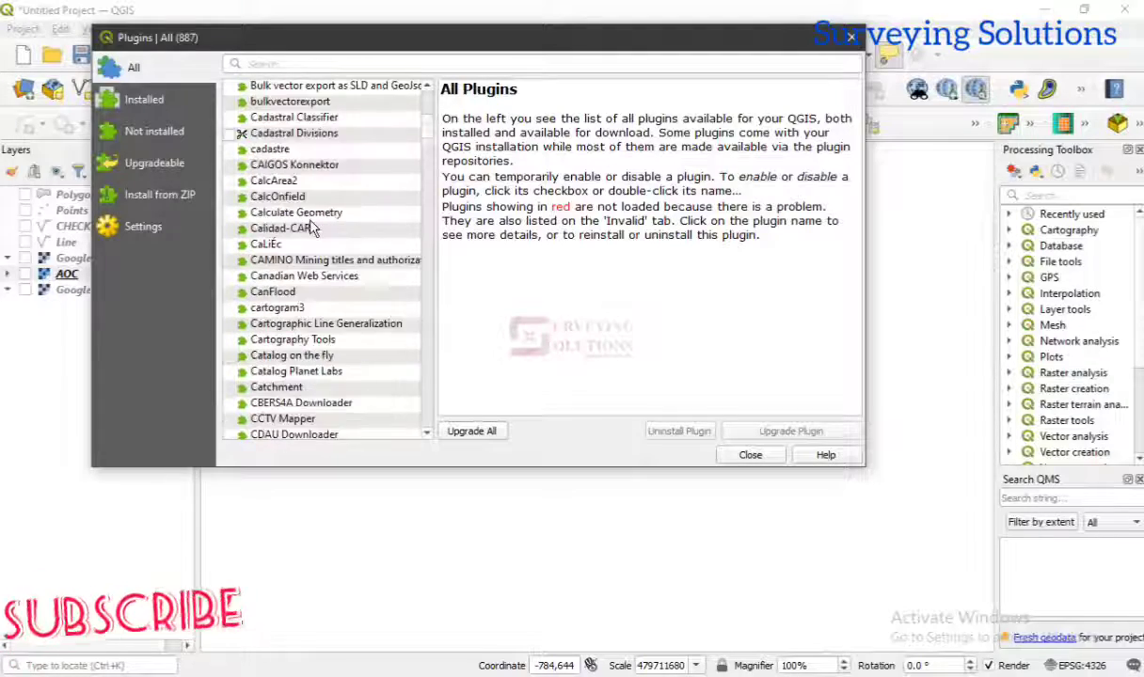
scroll(303, 223, "down", 20)
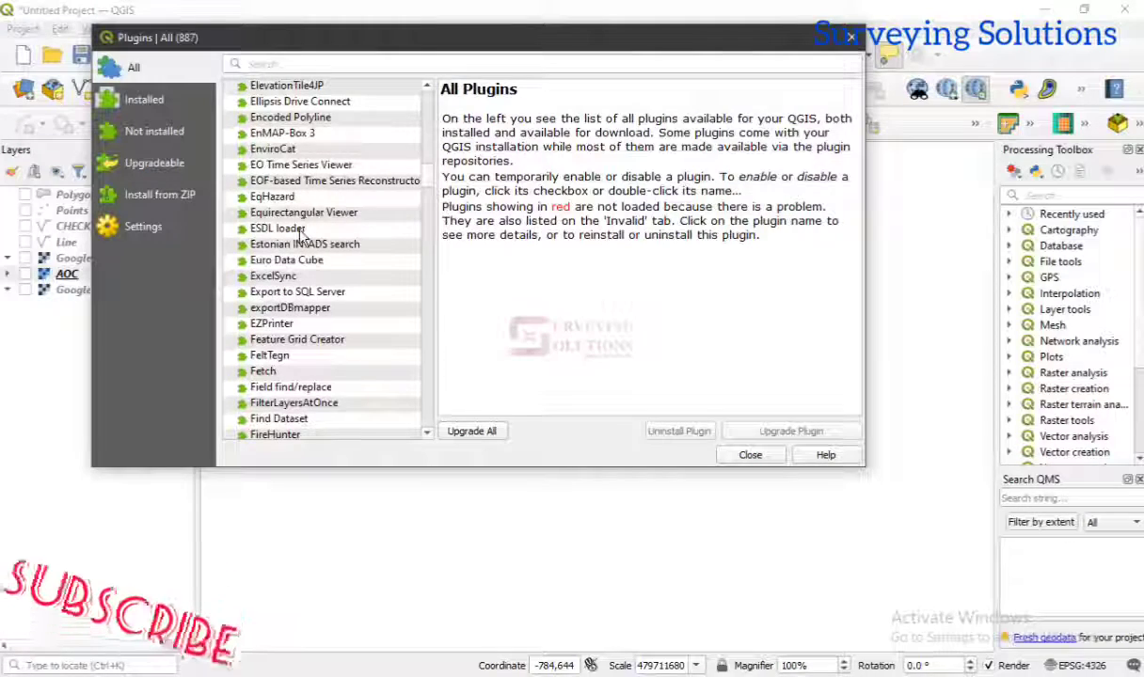
- Install the ElevationTile4JP plugin from the full list of plugins
scroll(303, 225, "up", 2)
scroll(307, 297, "down", 1)
scroll(294, 287, "down", 1)
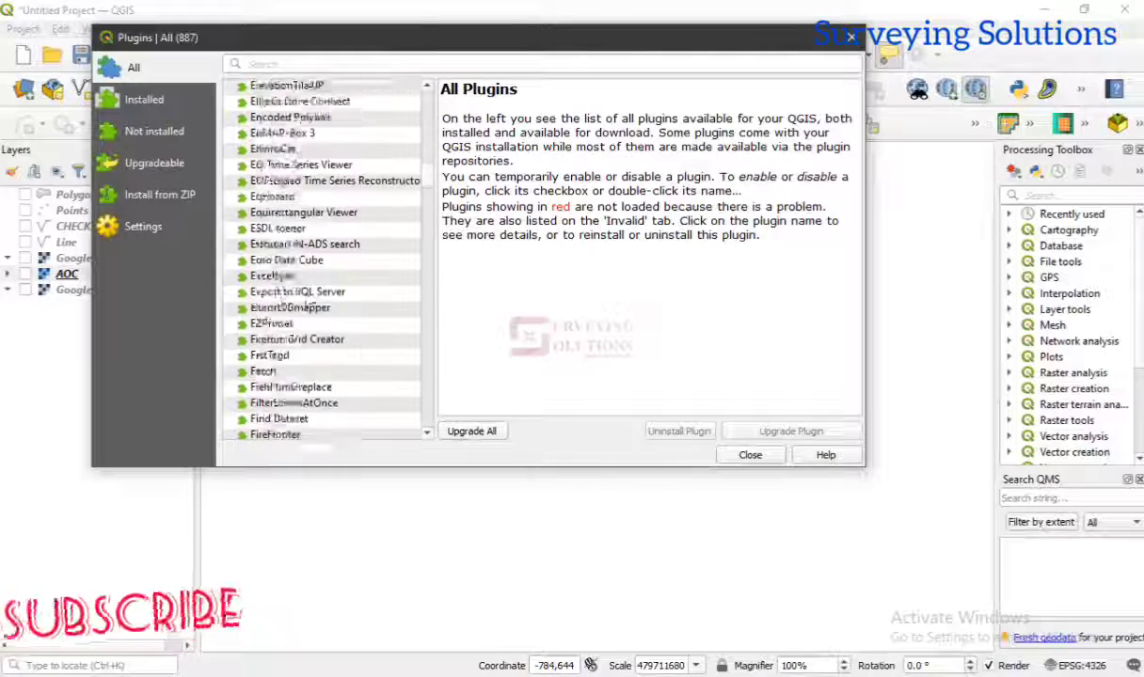
scroll(294, 286, "up", 2)
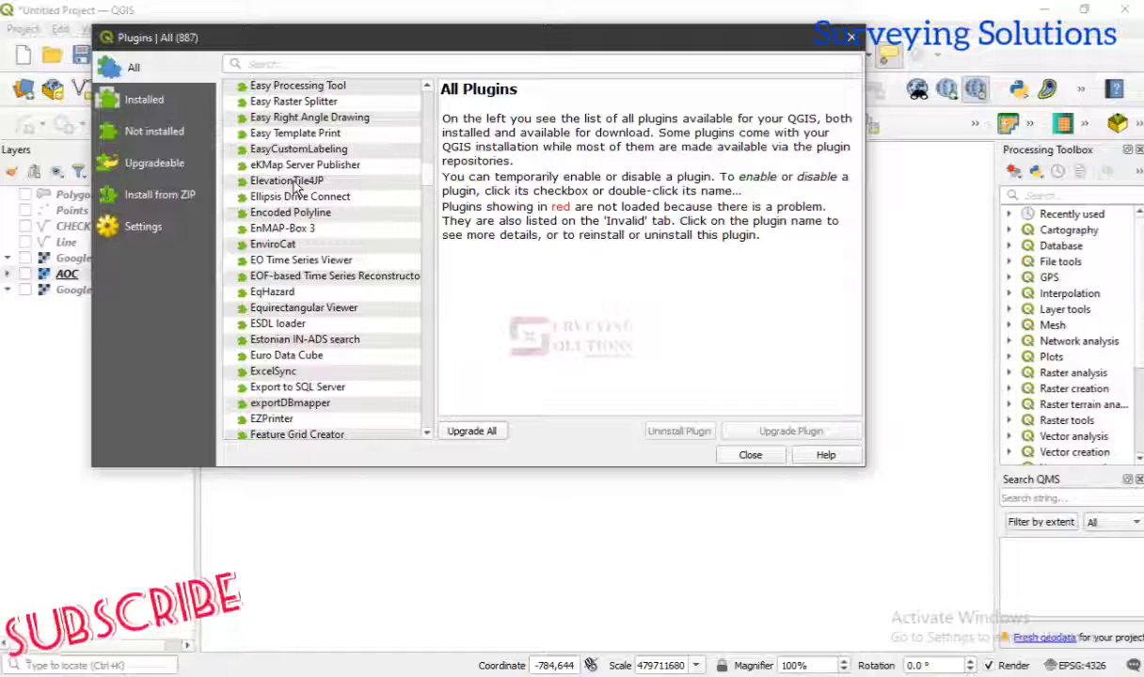
left_click(294, 182)
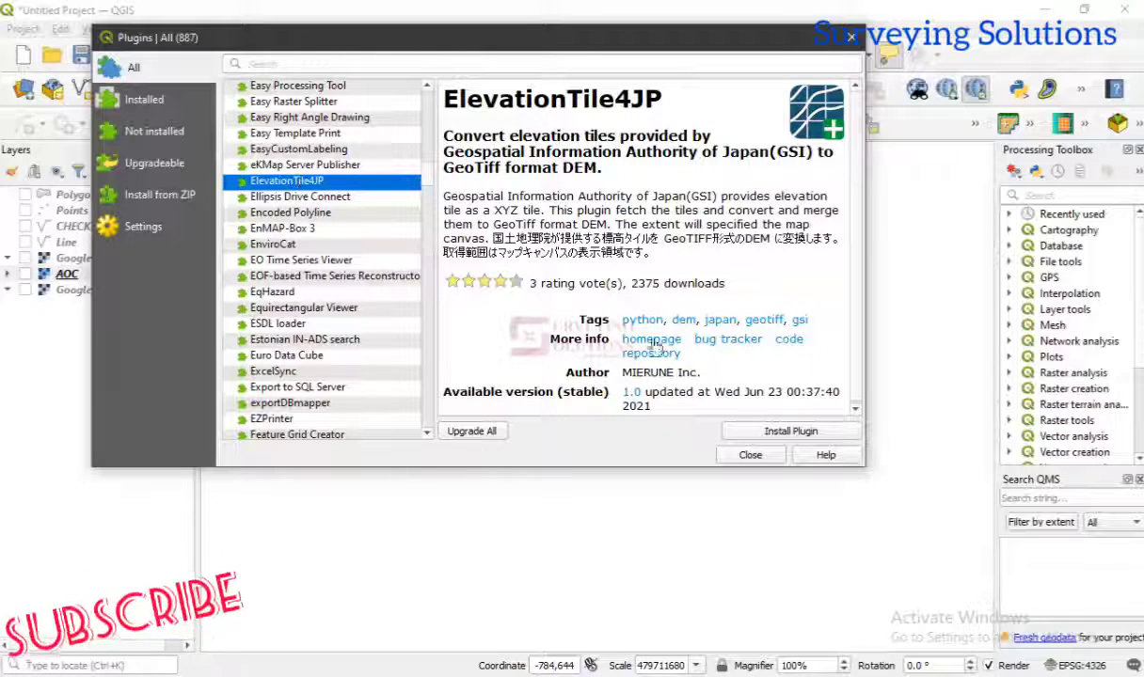
left_click(756, 434)
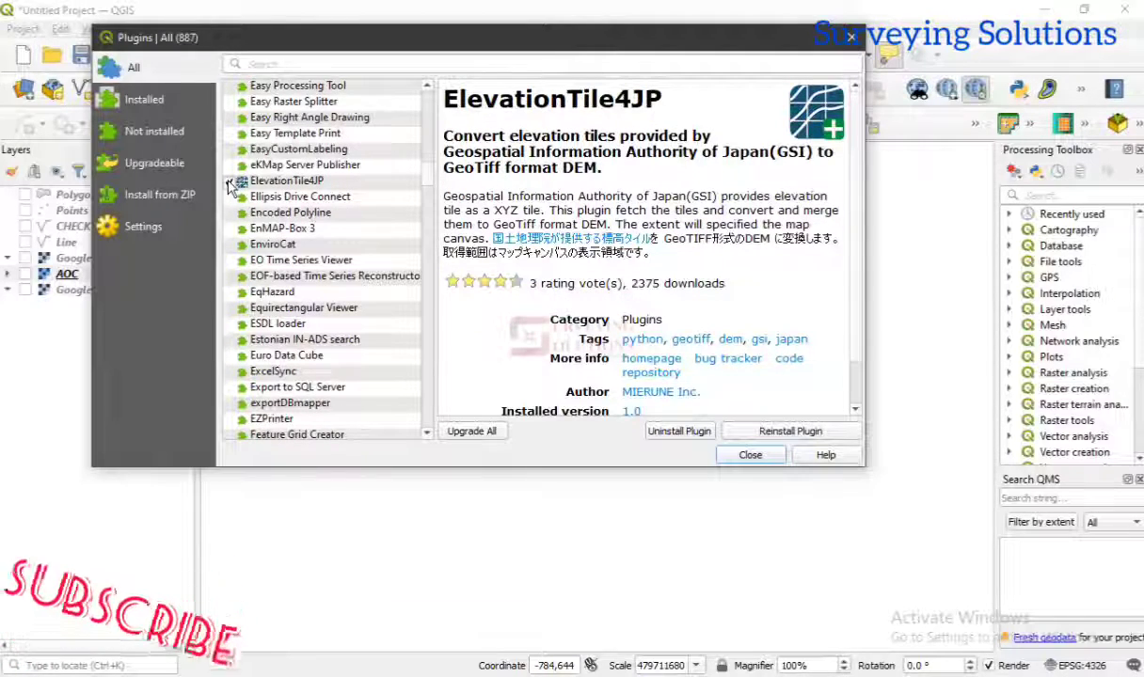
- Deactivate the ElevationTile4JP plugin among the installed plugins and activate it again
left_click(151, 100)
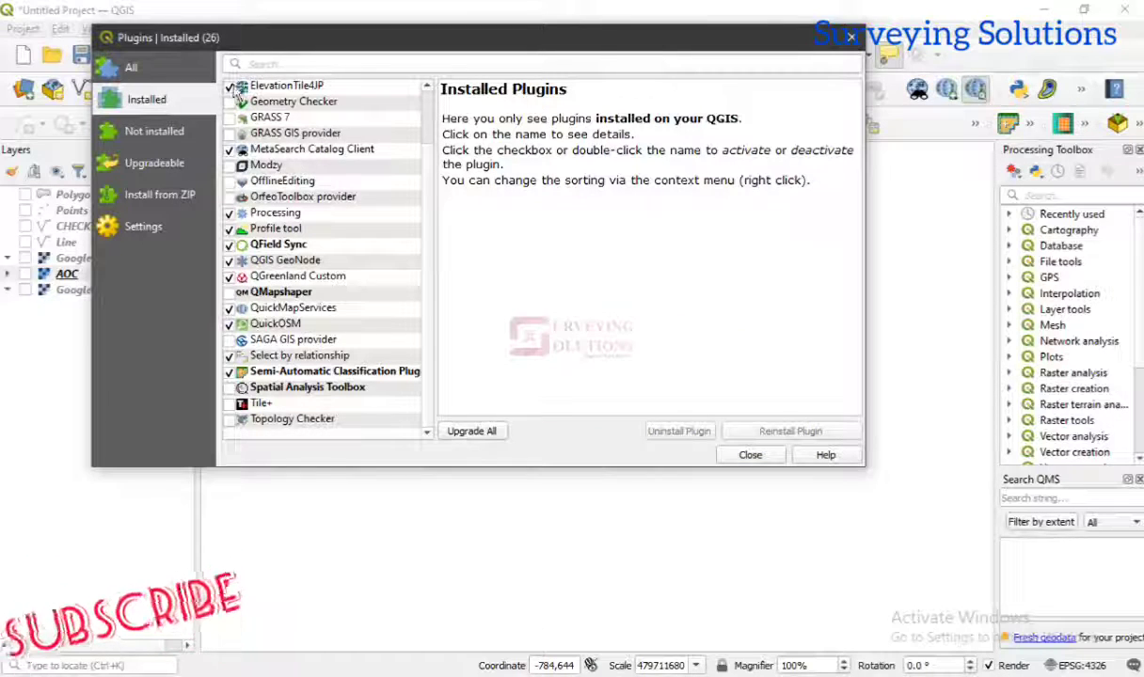
left_click(229, 87)
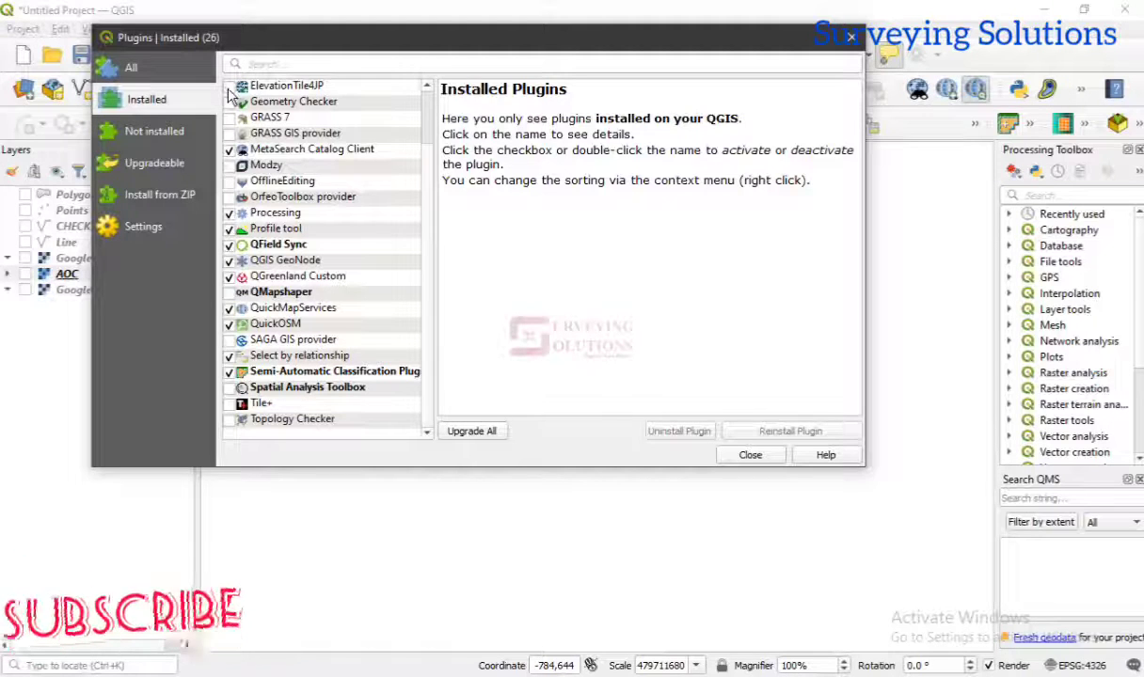
left_click(298, 89)
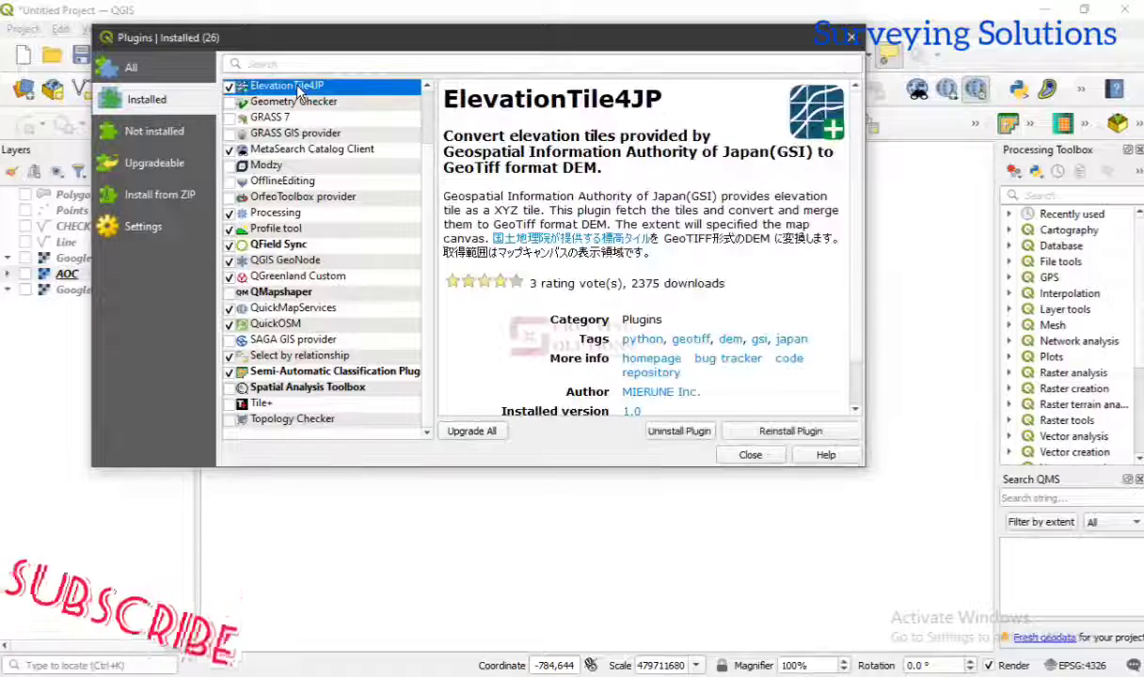
- Uninstall the Profile tool plugin and confirm its removal
left_click(275, 232)
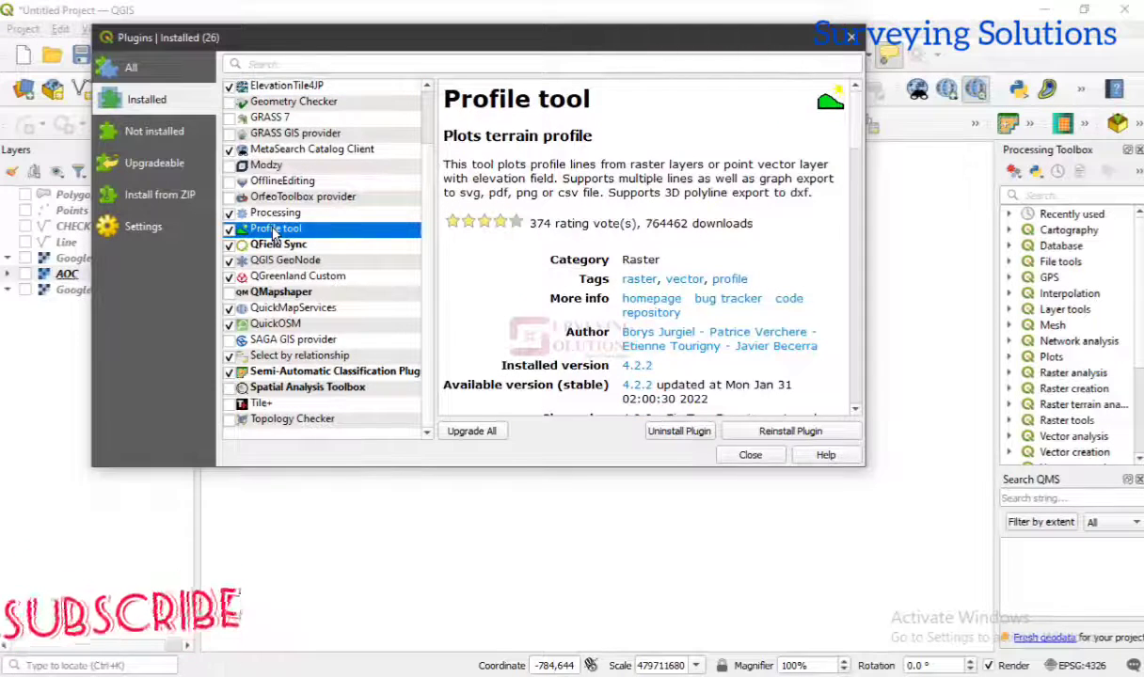
left_click(687, 435)
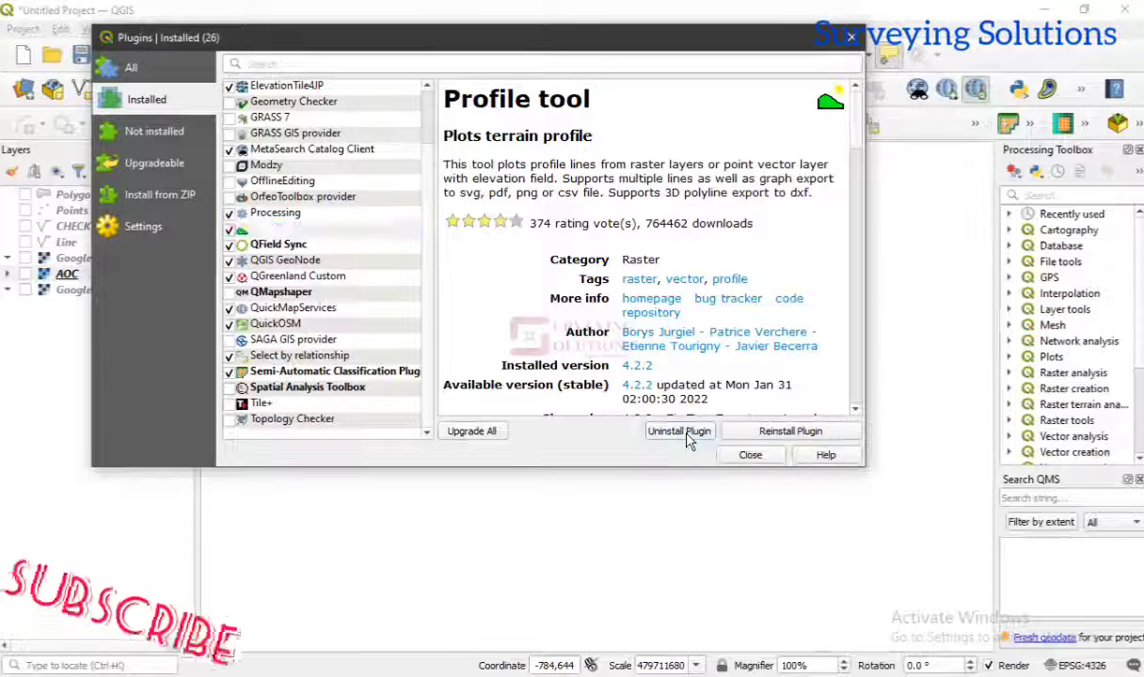
left_click(690, 440)
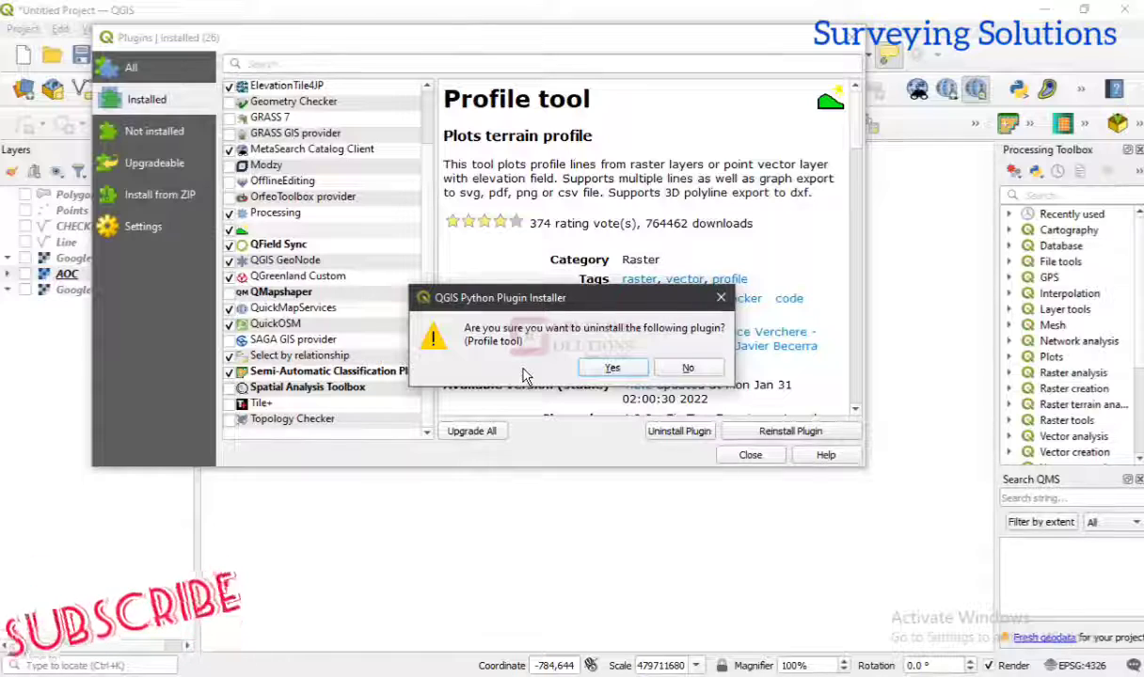
left_click(609, 368)
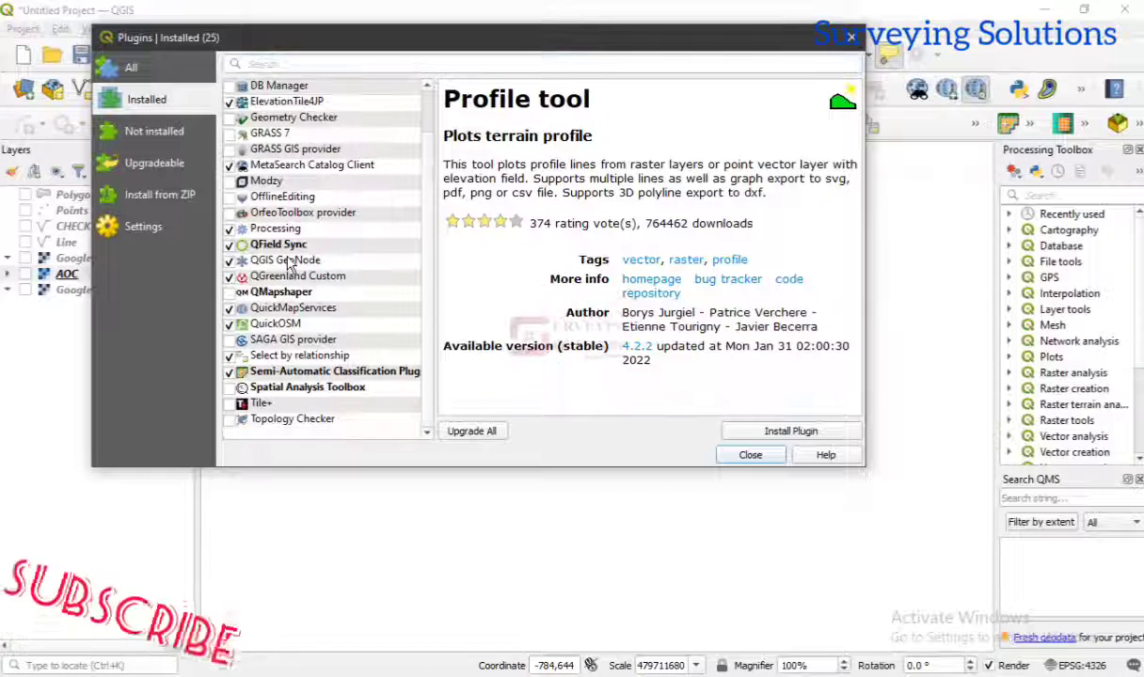
- Upgrade the QField Sync plugin from the list of upgradeable plugins
left_click(151, 167)
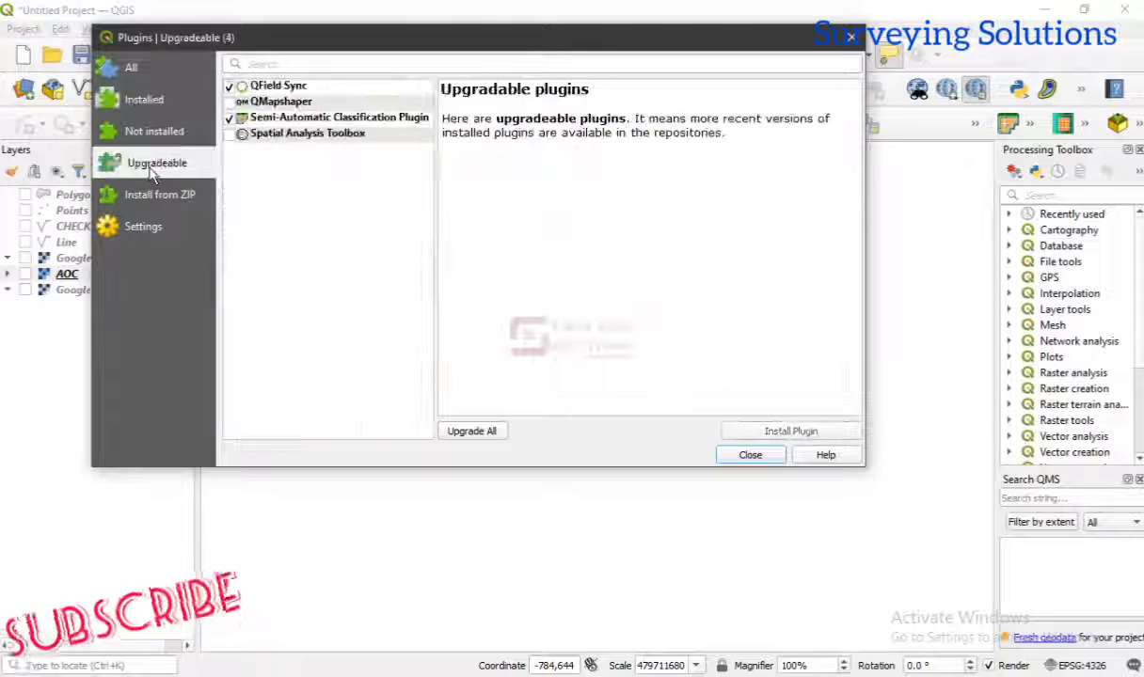
left_click(321, 95)
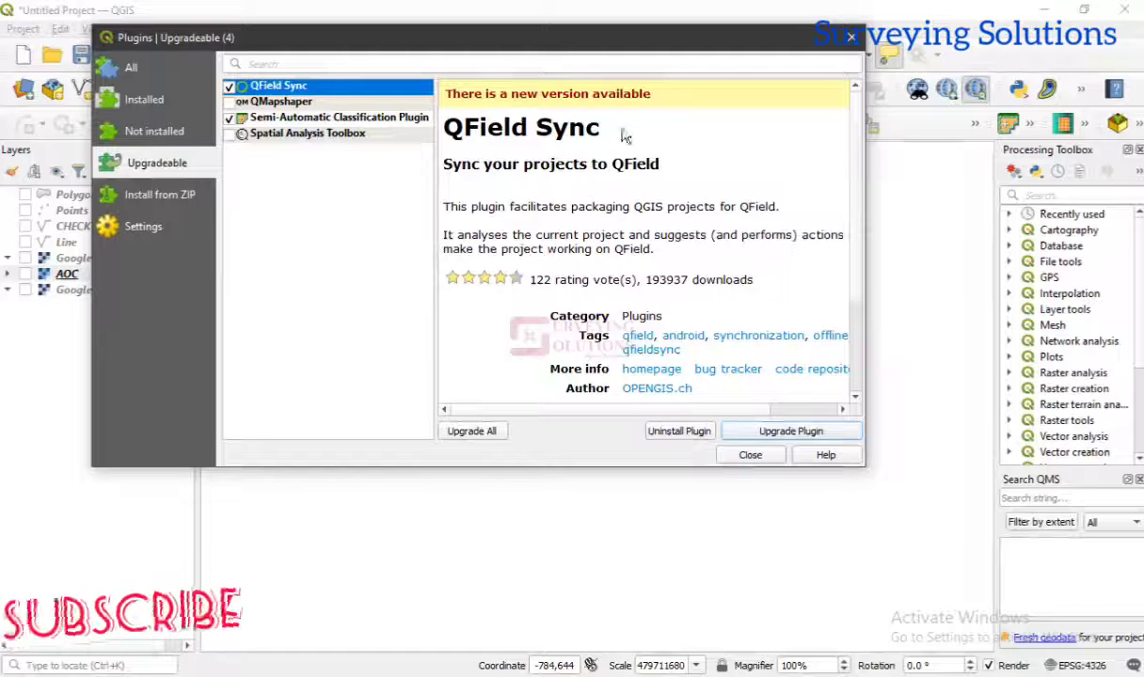
left_click(756, 435)
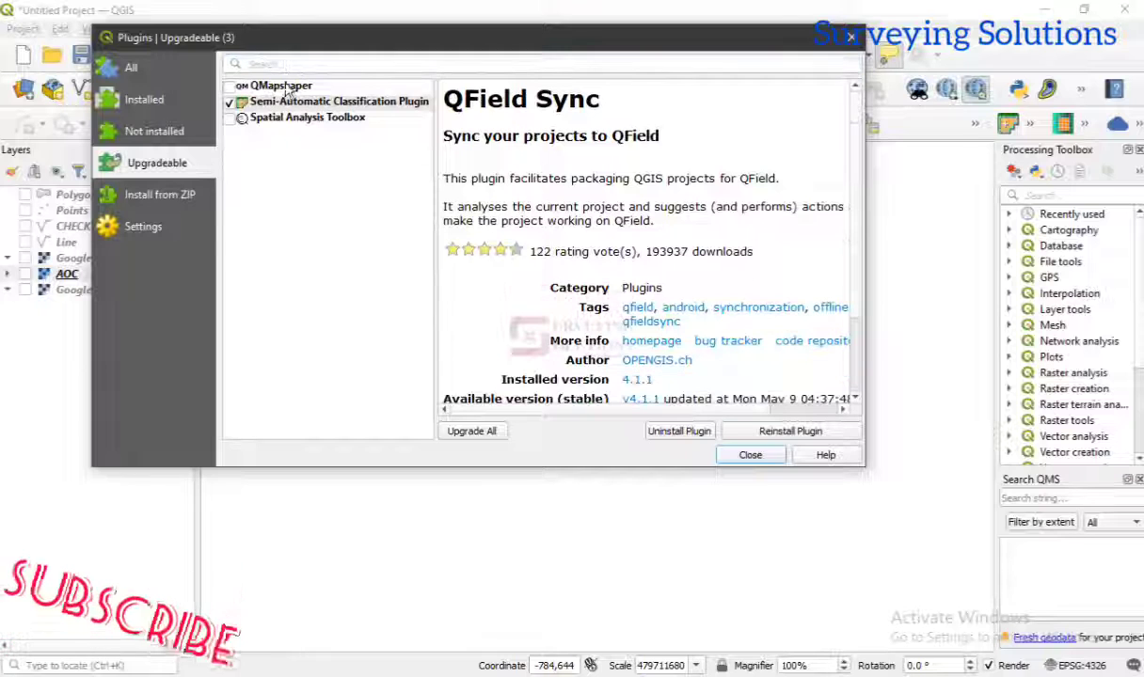
- Review the installed plugins, browse the complete plugin list again, and close the plugin manager
left_click(144, 100)
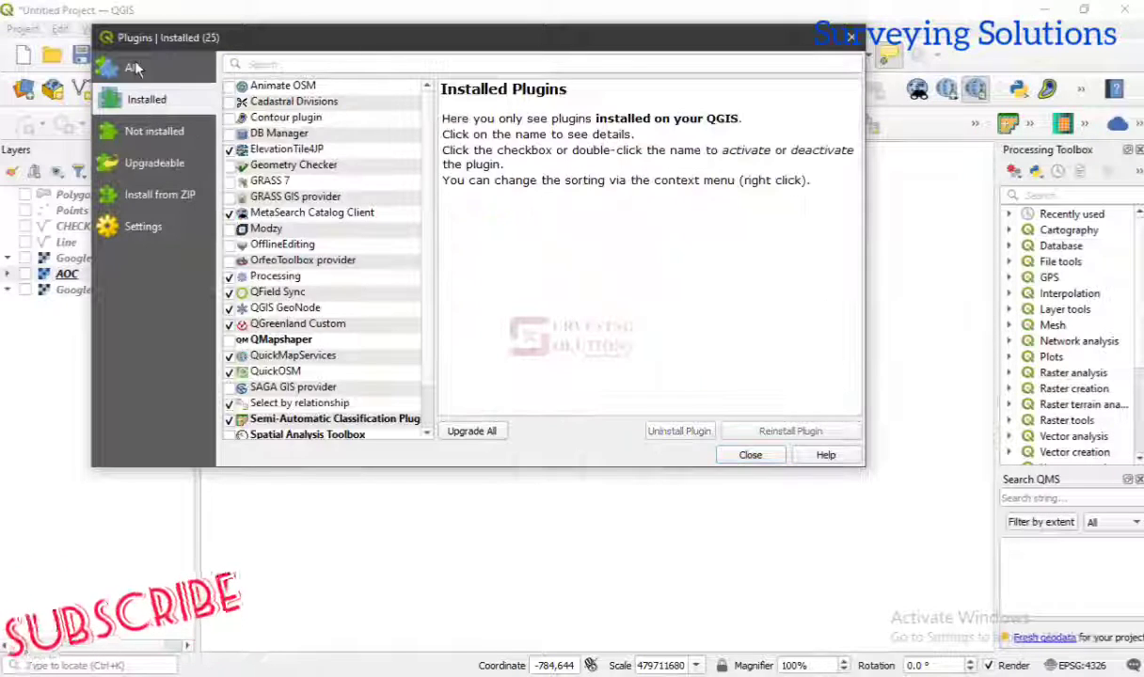
left_click(130, 68)
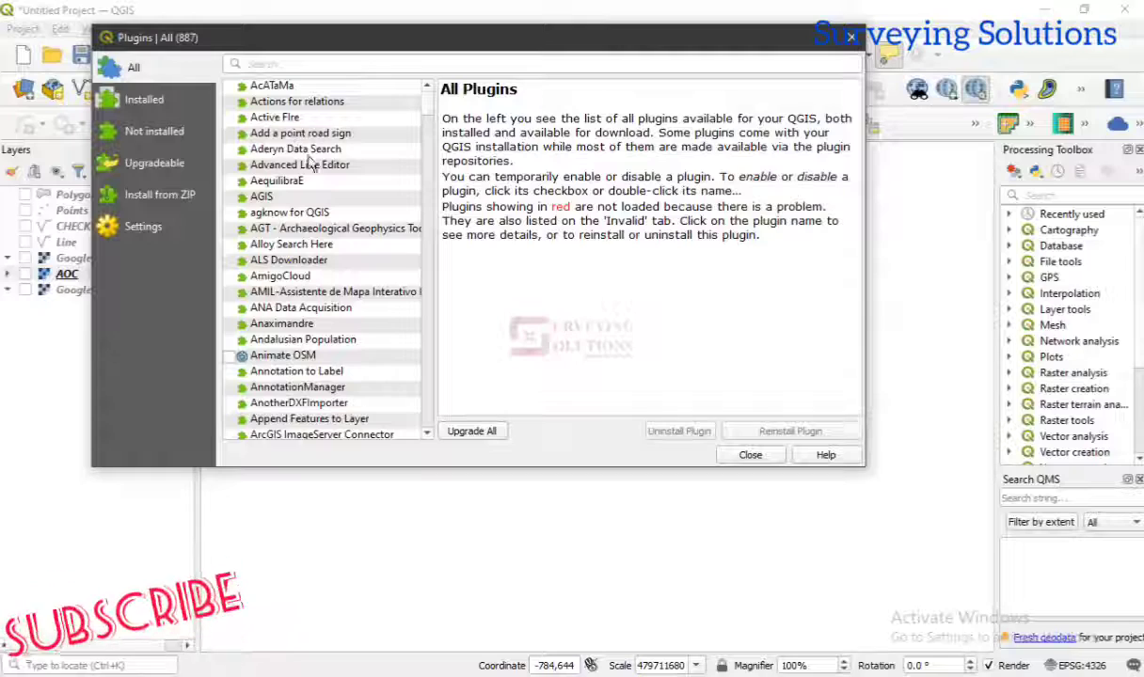
scroll(329, 188, "down", 10)
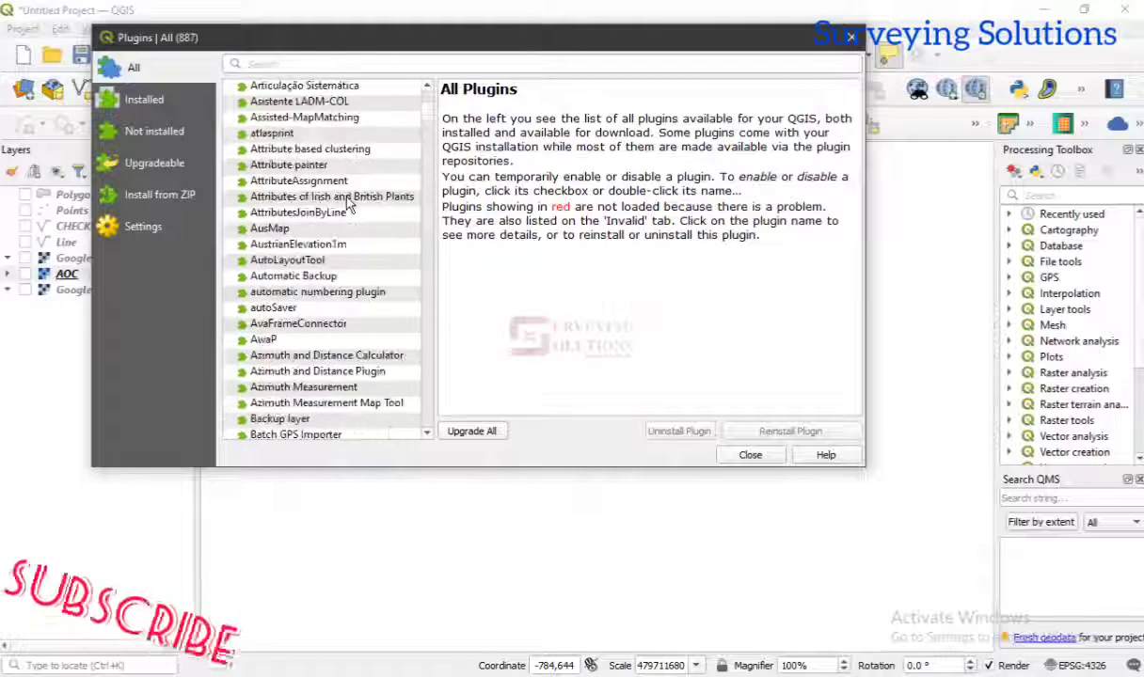
scroll(346, 201, "up", 4)
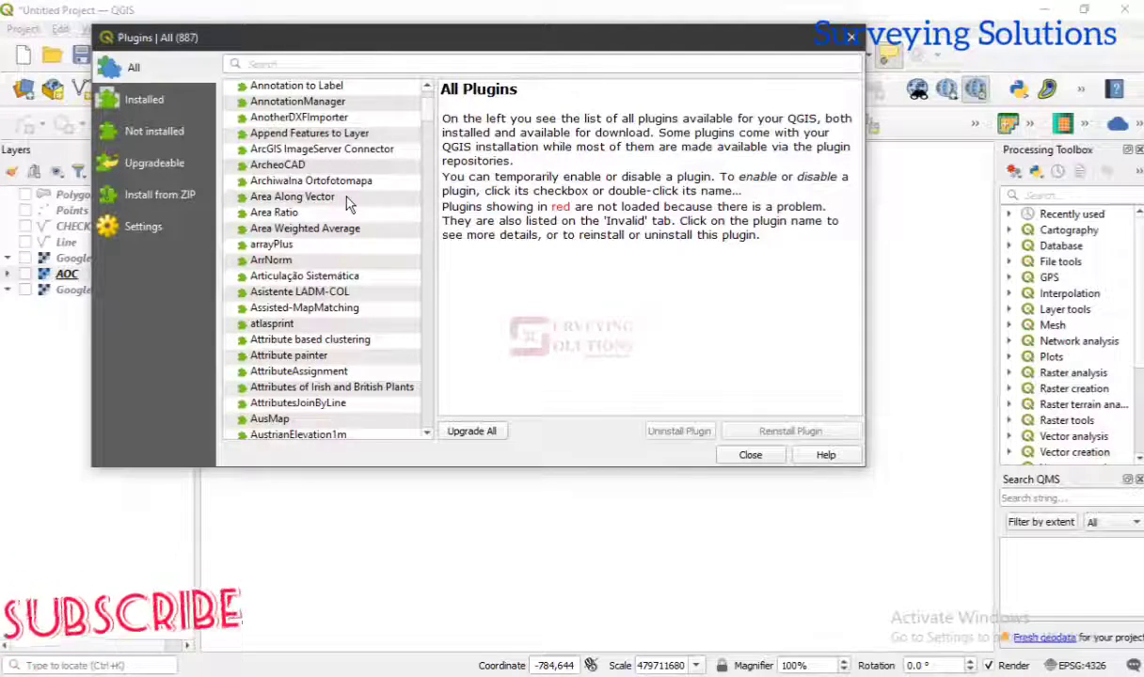
scroll(346, 201, "down", 8)
scroll(346, 203, "down", 20)
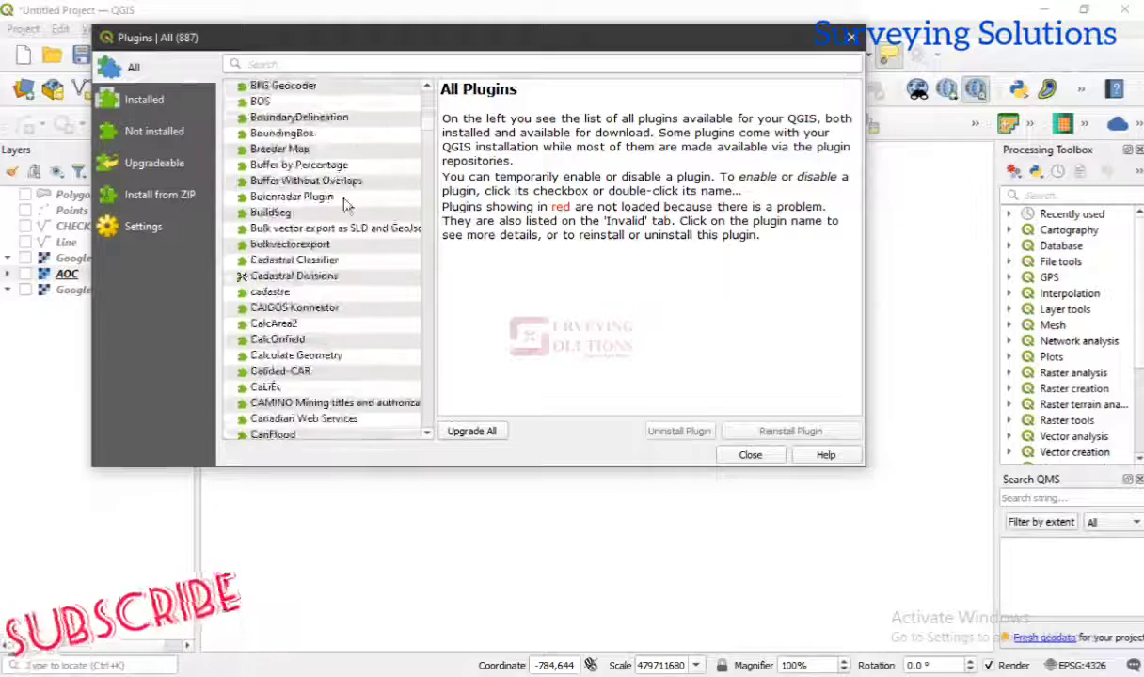
scroll(347, 205, "down", 8)
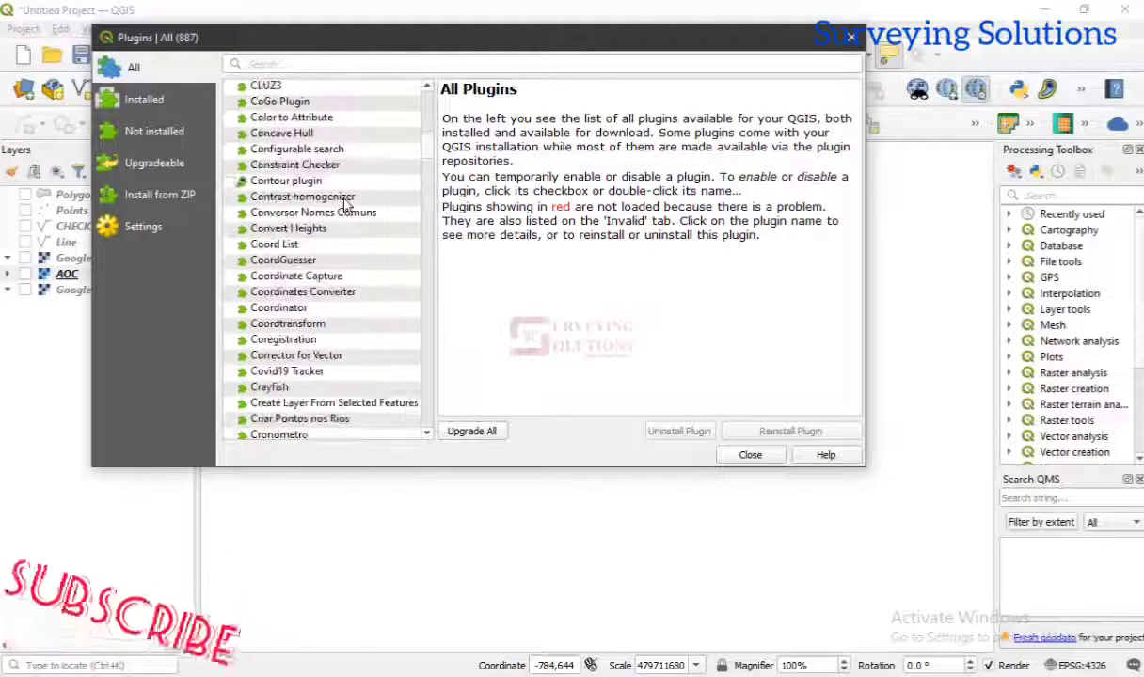
scroll(346, 205, "up", 10)
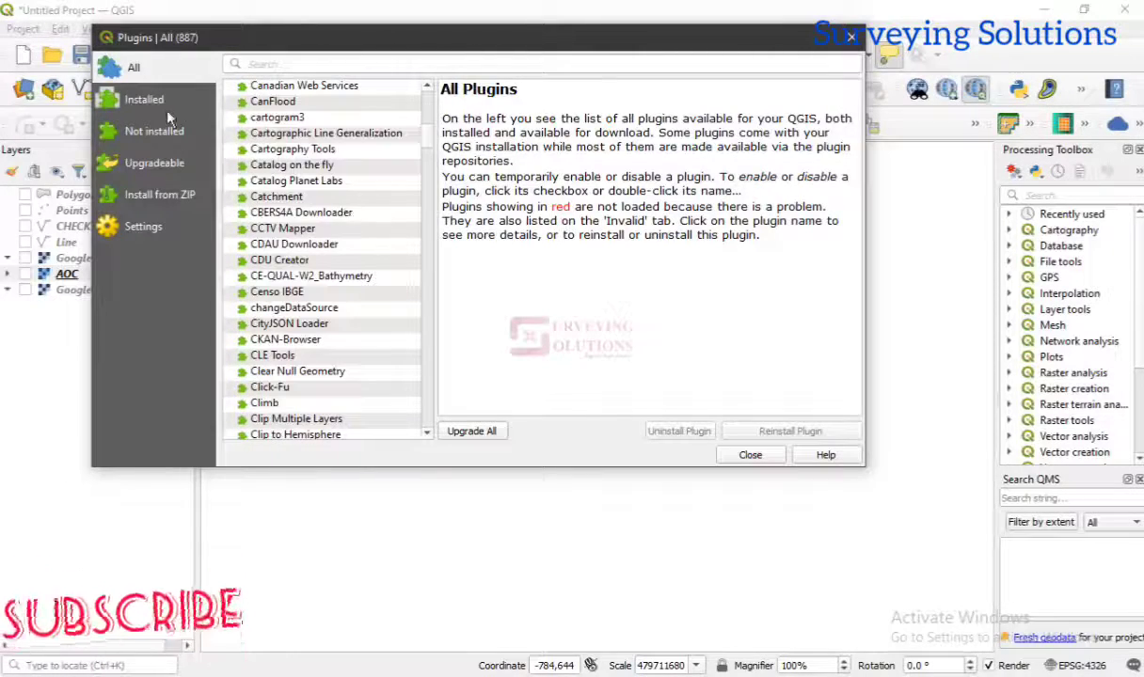
left_click(158, 100)
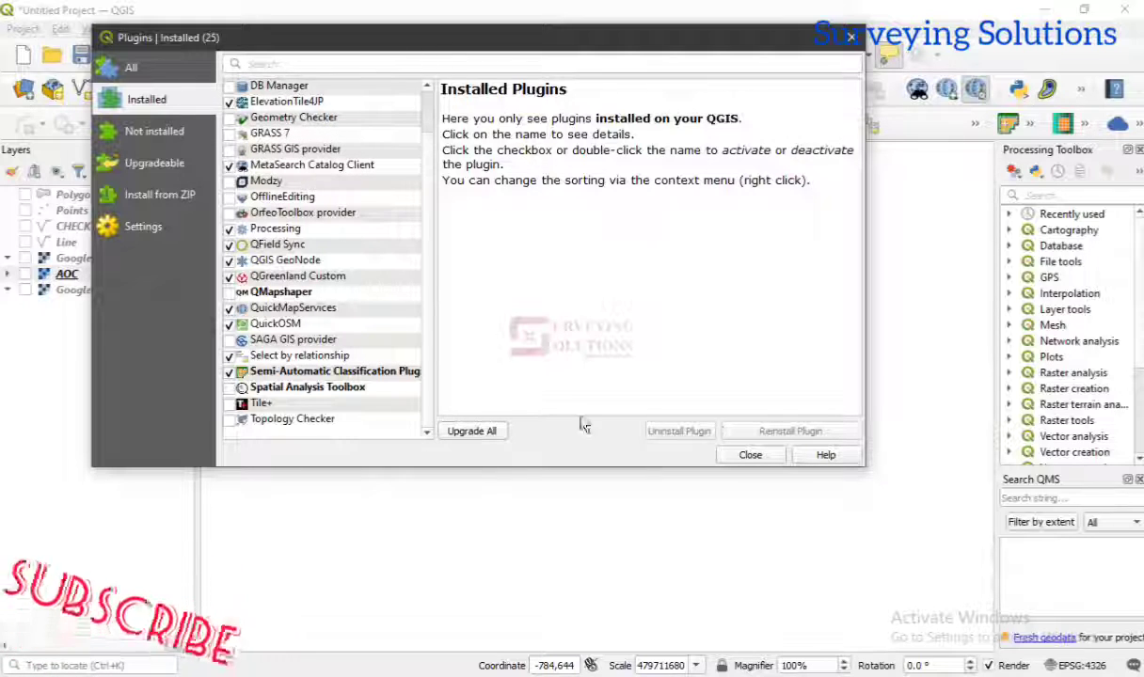
left_click(851, 37)
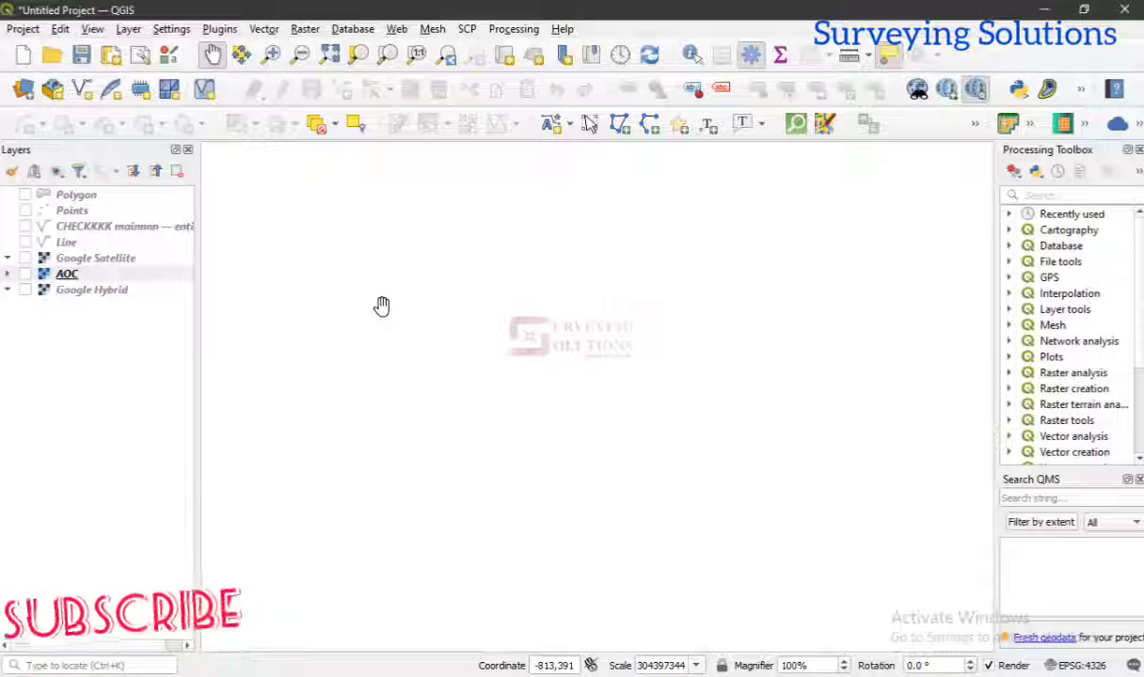
- Launch the installed ElevationTile4JP plugin and move its dialog higher over the map canvas
left_click(226, 30)
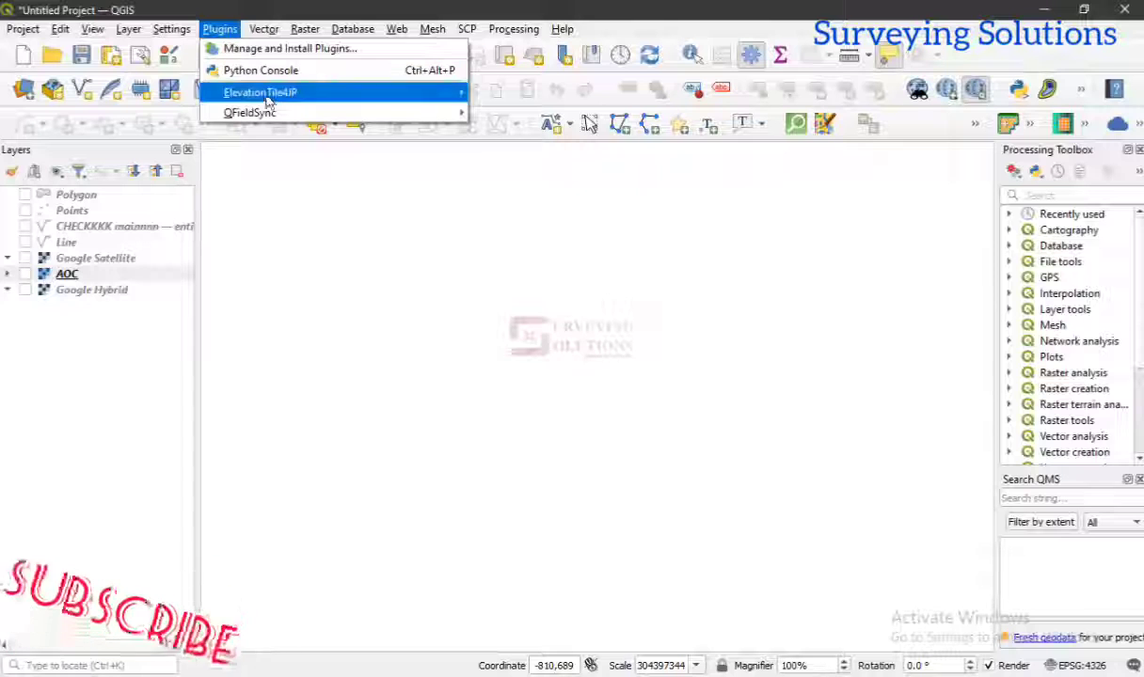
mouse_move(271, 94)
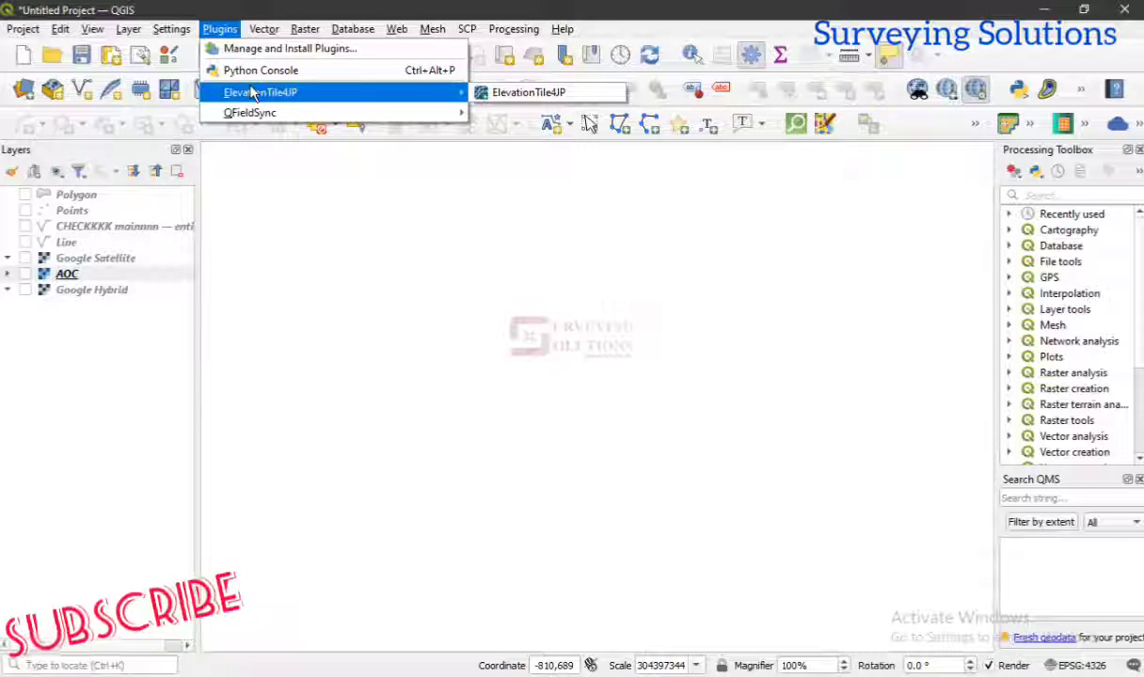
left_click(515, 93)
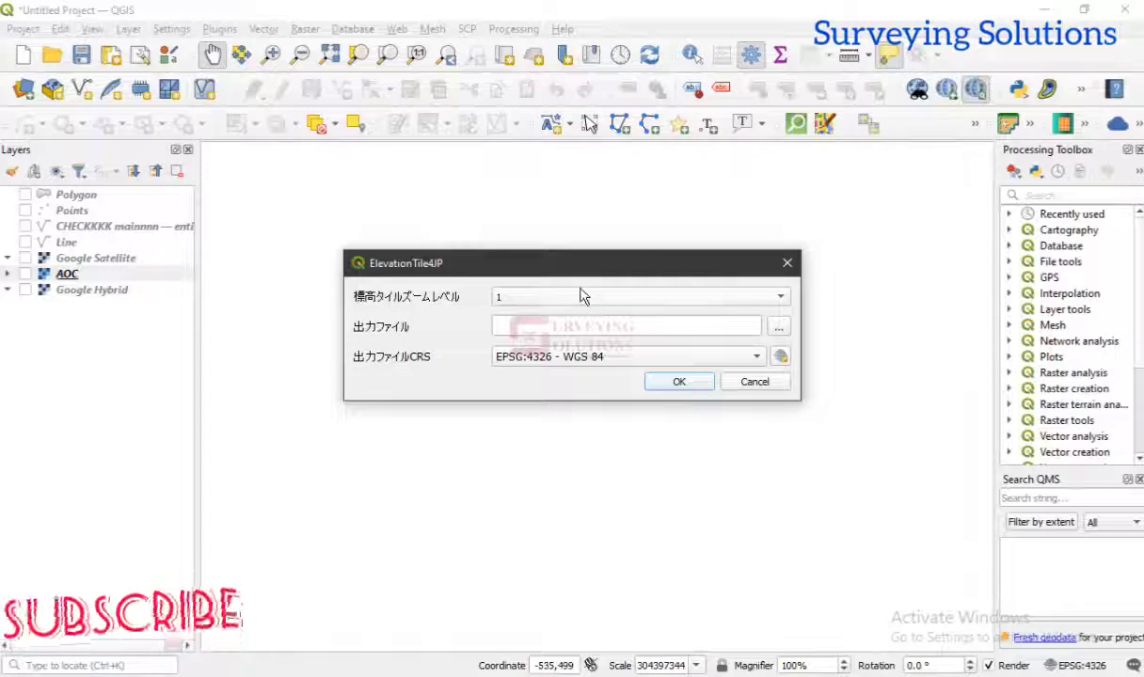
left_click_drag(596, 271, 566, 204)
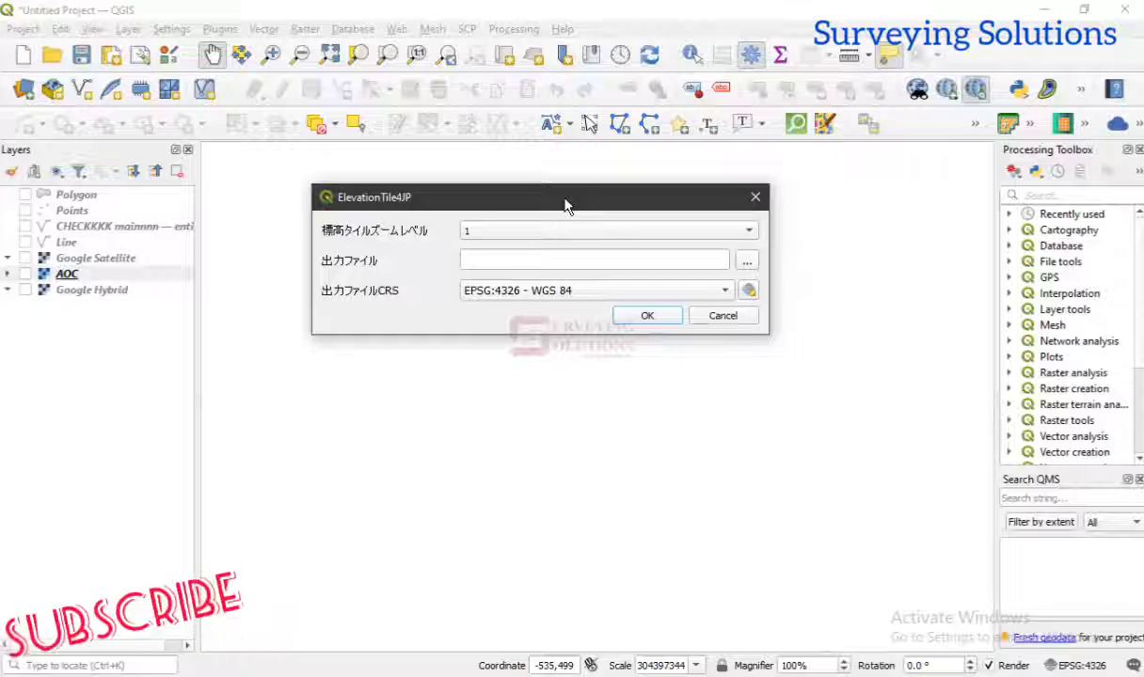